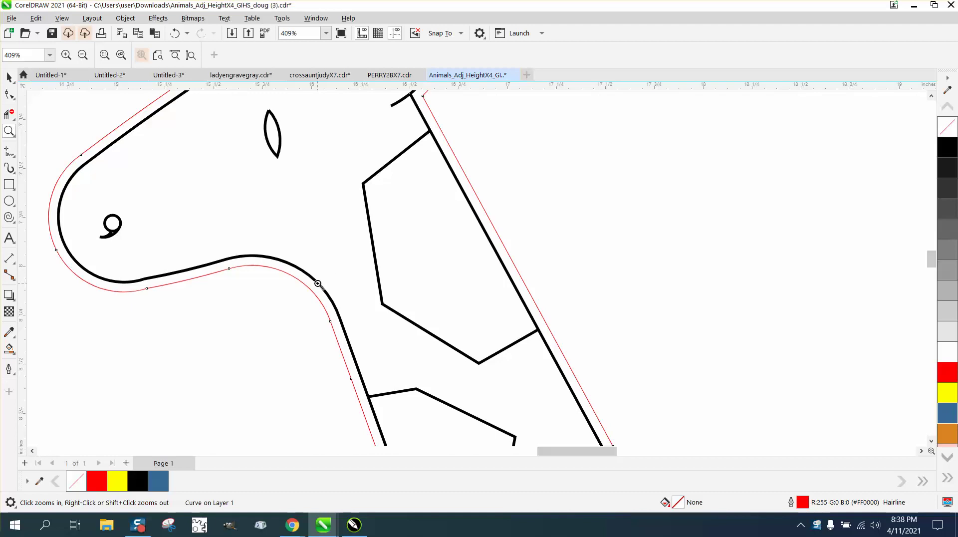
{"action": "scroll", "coordinate": [316, 297], "scroll_direction": "down", "scroll_amount": 2}
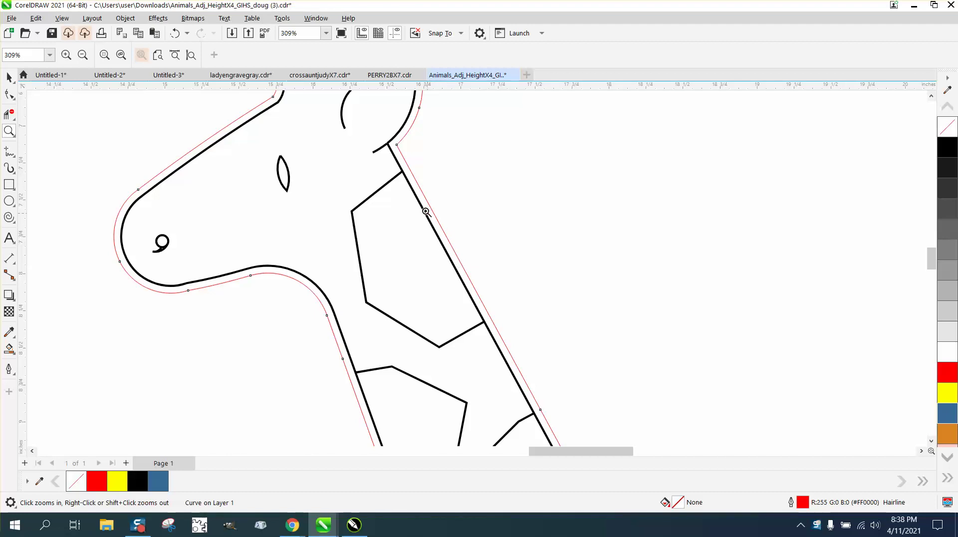
{"action": "scroll", "coordinate": [394, 159], "scroll_direction": "down", "scroll_amount": 10}
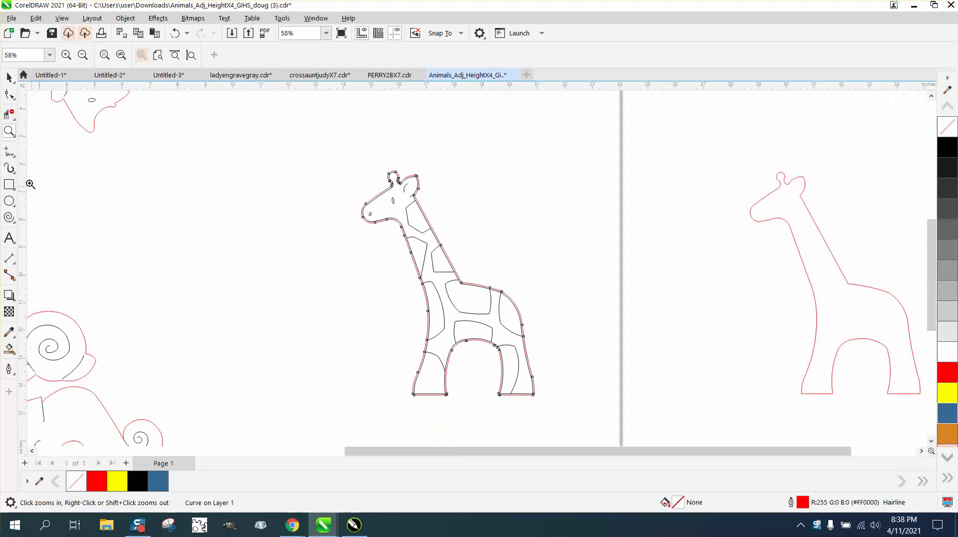
{"action": "left_click", "coordinate": [9, 78]}
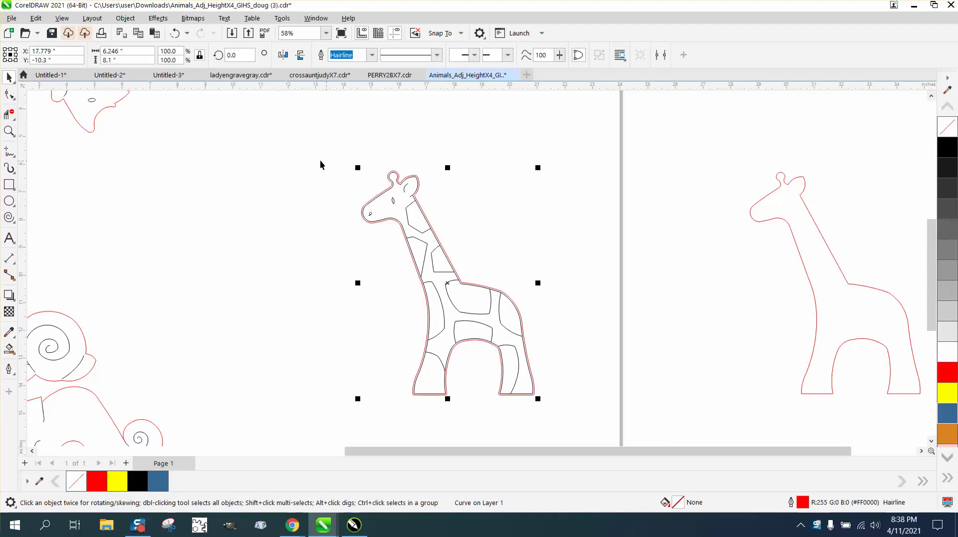
{"action": "left_click", "coordinate": [163, 126]}
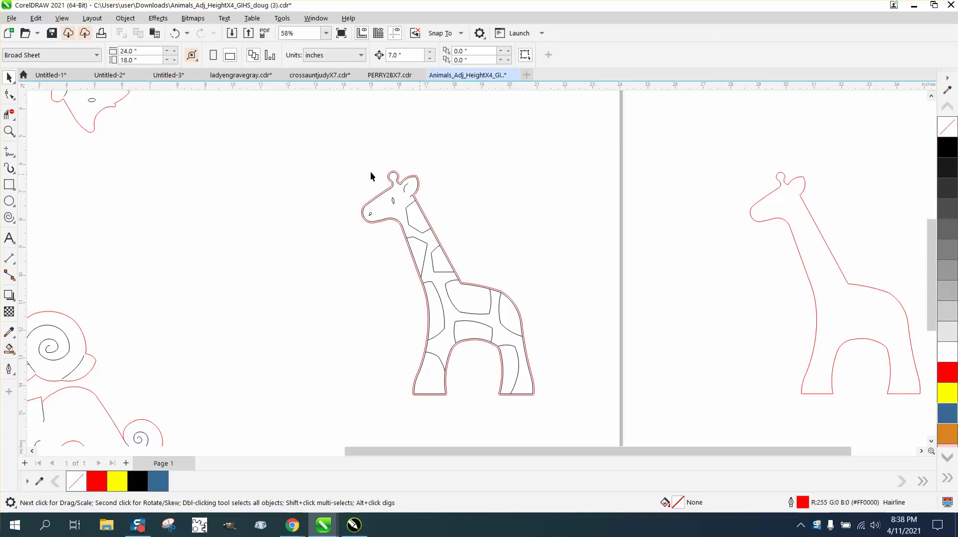
{"action": "left_click_drag", "start_coordinate": [578, 404], "coordinate": [577, 403]}
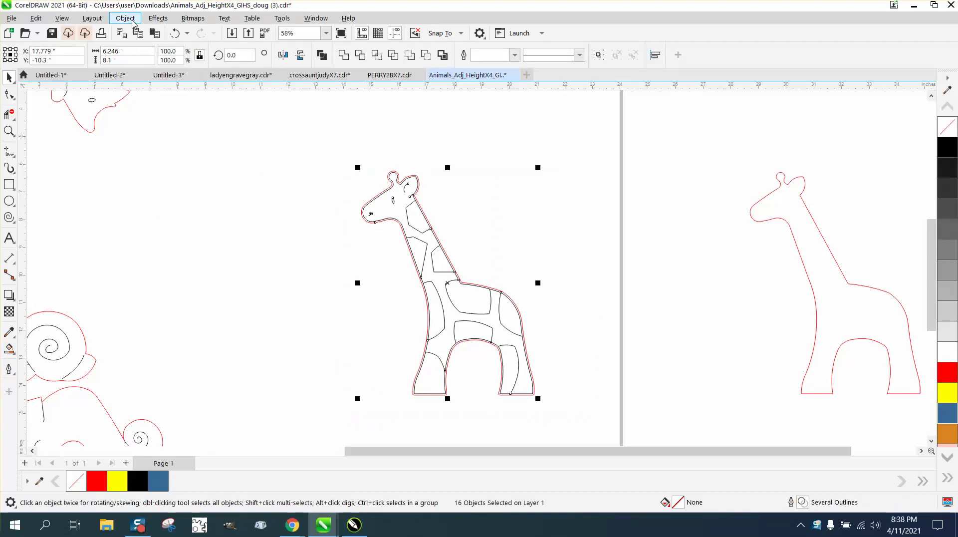
{"action": "left_click", "coordinate": [125, 18]}
{"action": "mouse_move", "coordinate": [179, 215]}
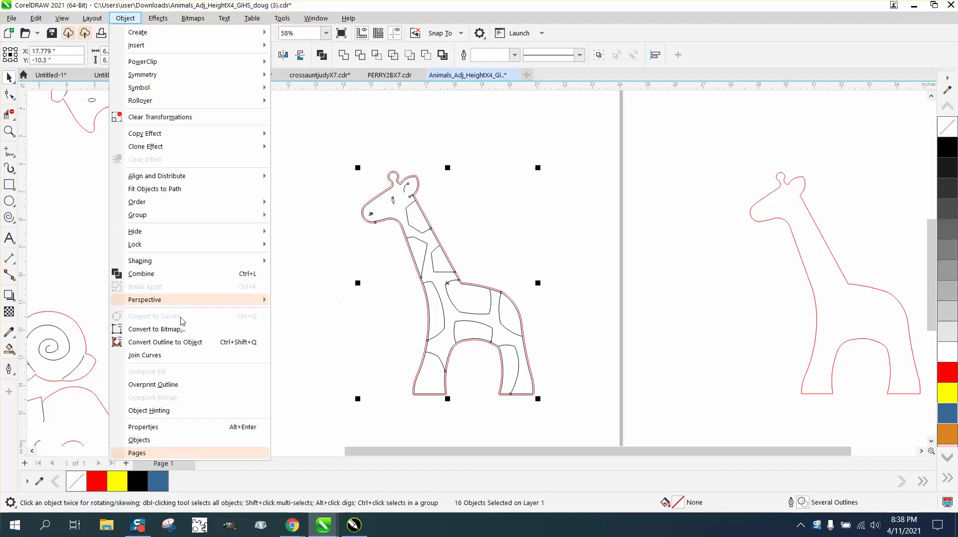
{"action": "left_click", "coordinate": [284, 323]}
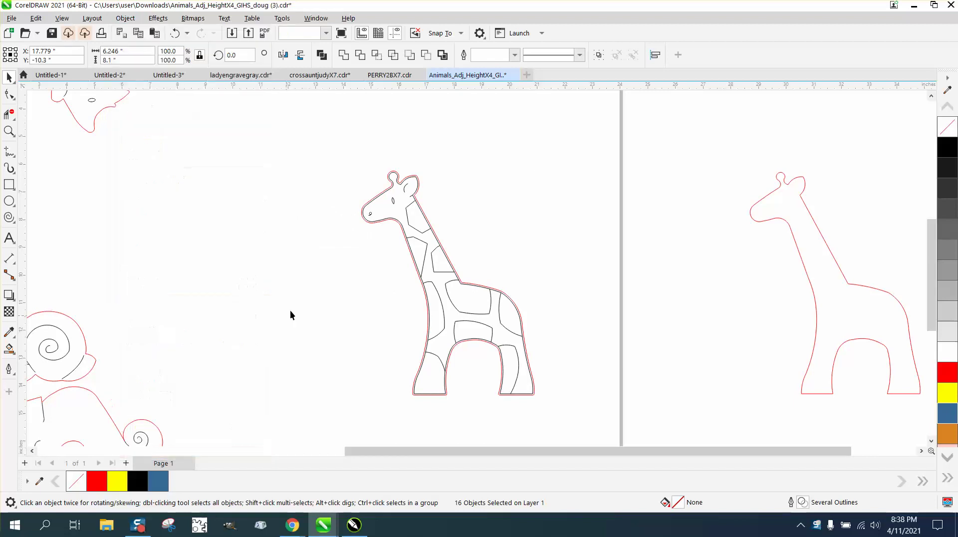
Move the giraffe's eye, both nostril curves and the inner ear line 7 inches to the left, clear of the body
{"action": "left_click", "coordinate": [393, 201]}
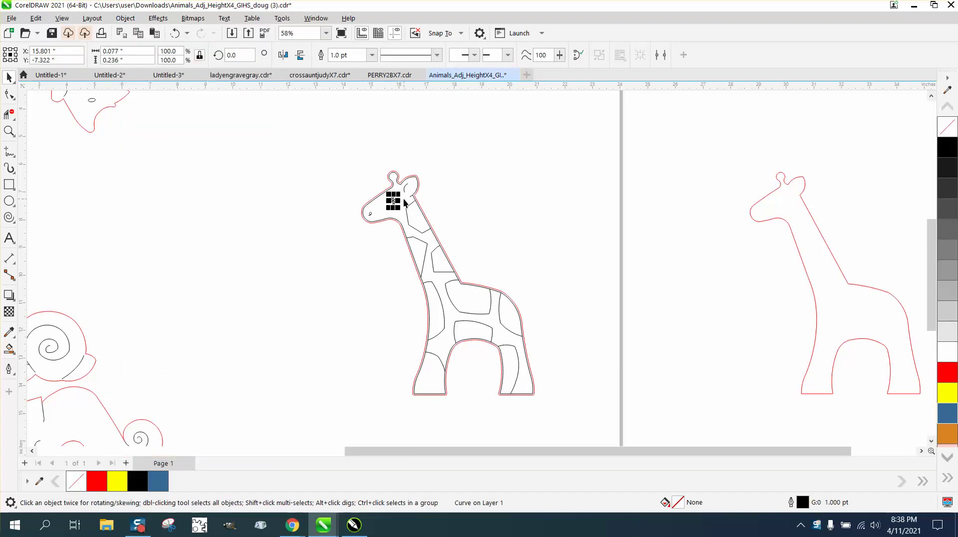
{"action": "key", "text": "Left"}
{"action": "left_click", "coordinate": [371, 216]}
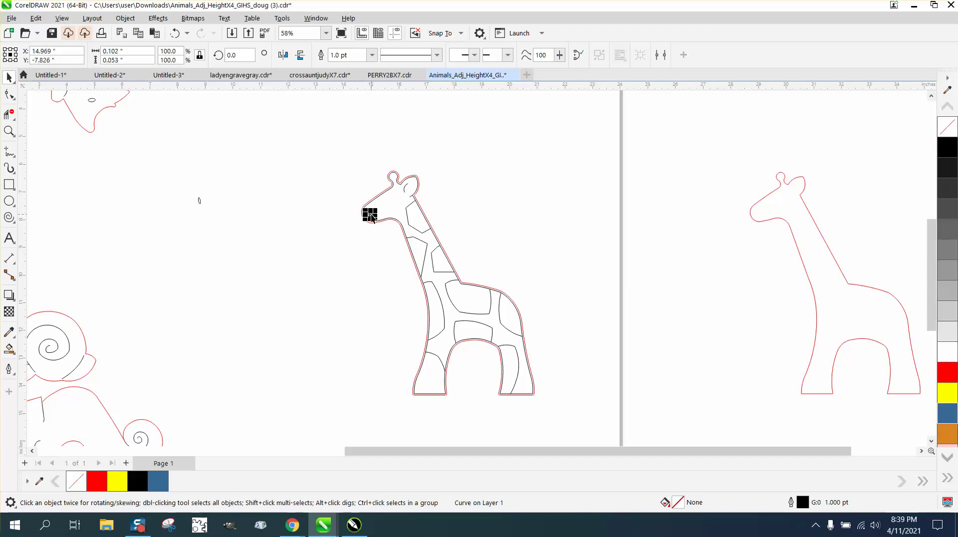
{"action": "key", "text": "Left"}
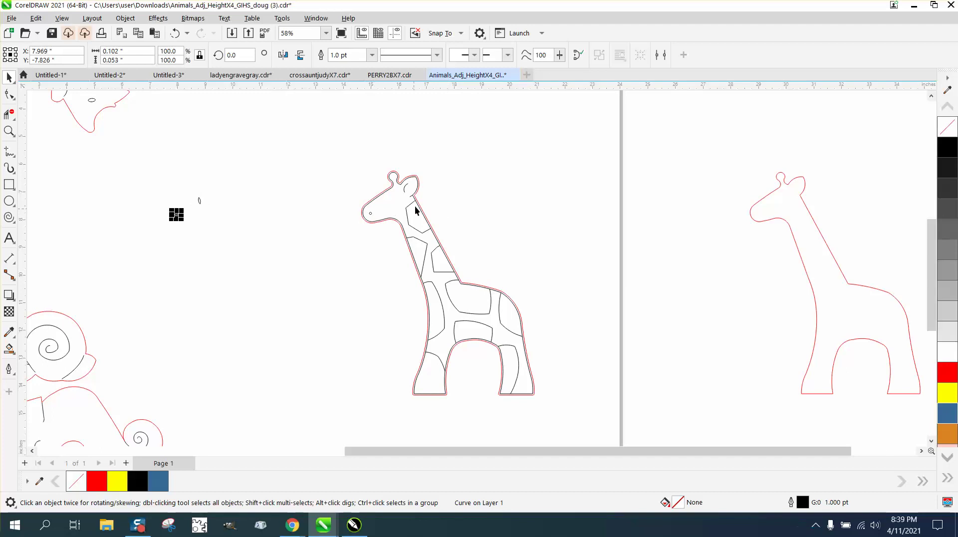
{"action": "left_click", "coordinate": [370, 214]}
{"action": "key", "text": "Left"}
{"action": "left_click", "coordinate": [405, 193]}
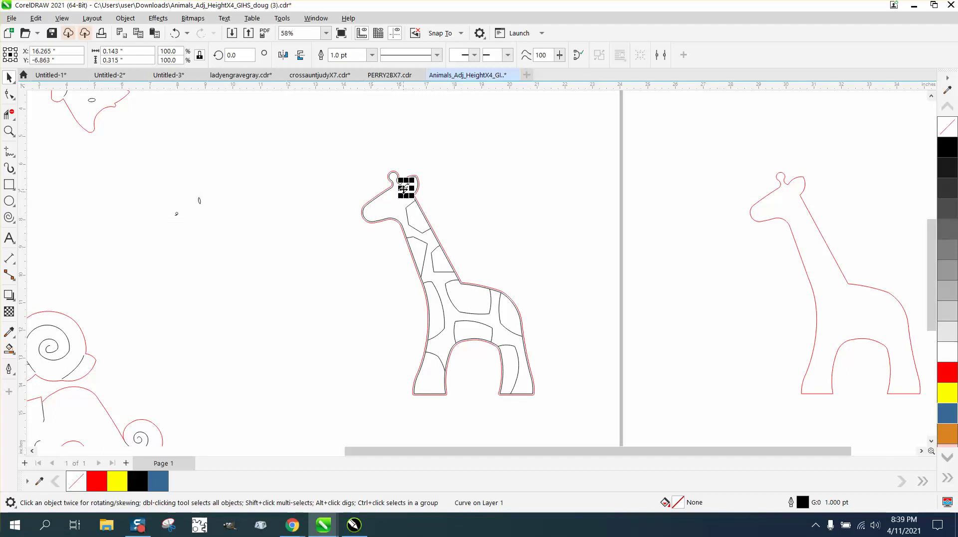
{"action": "key", "text": "Left"}
Move the short line at the base of the giraffe's ear 7 inches to the left, beside the other removed details
{"action": "key", "text": "z"}
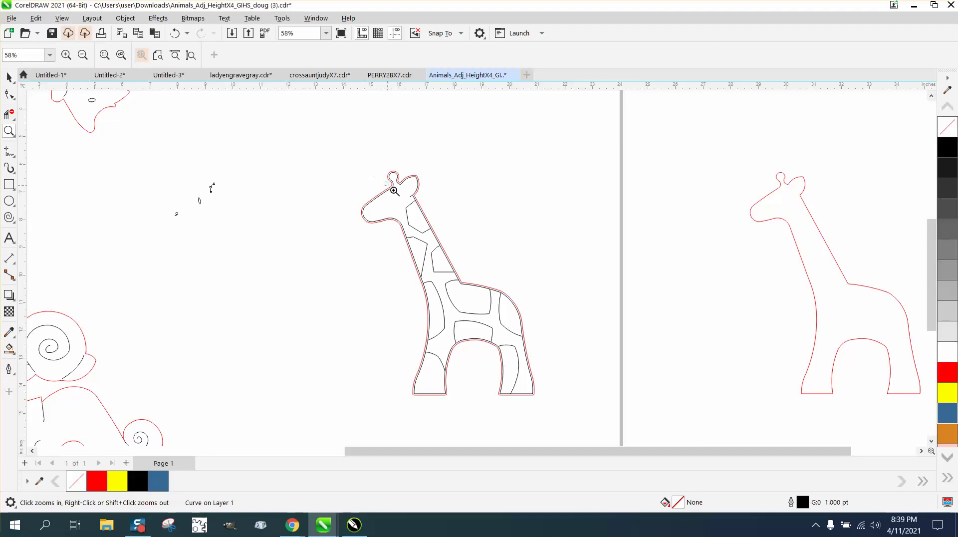
{"action": "left_click_drag", "start_coordinate": [393, 190], "coordinate": [464, 231]}
{"action": "left_click", "coordinate": [9, 95]}
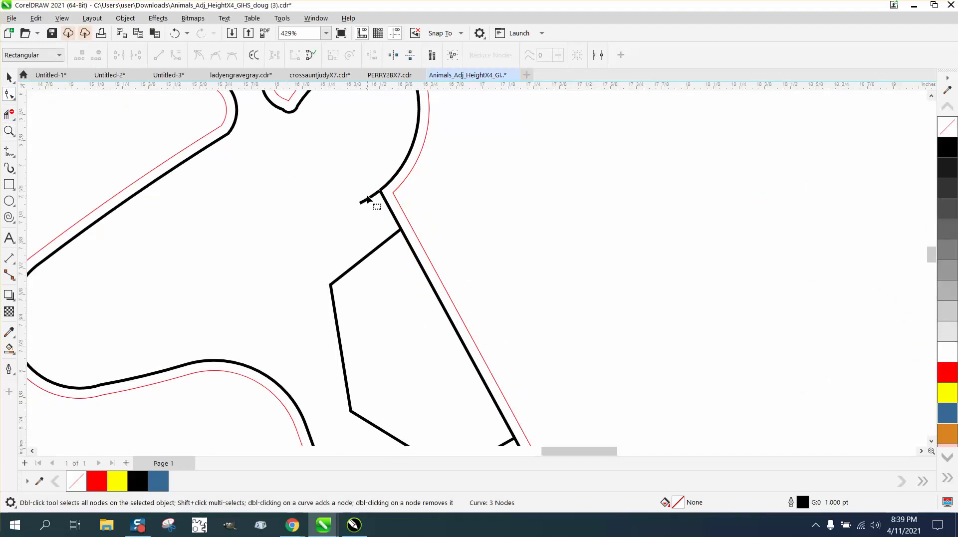
{"action": "left_click_drag", "start_coordinate": [338, 174], "coordinate": [397, 219]}
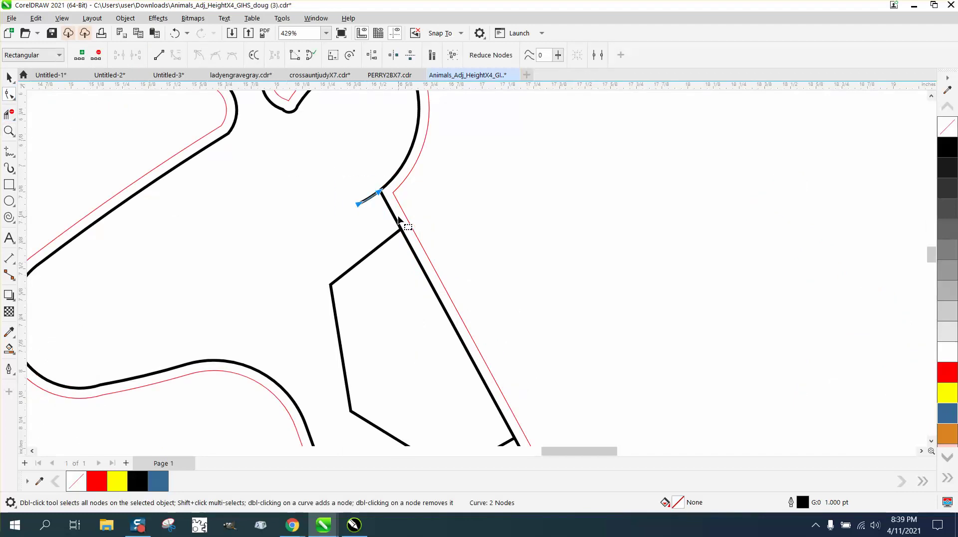
{"action": "key", "text": "Delete"}
{"action": "scroll", "coordinate": [391, 214], "scroll_direction": "down", "scroll_amount": 6}
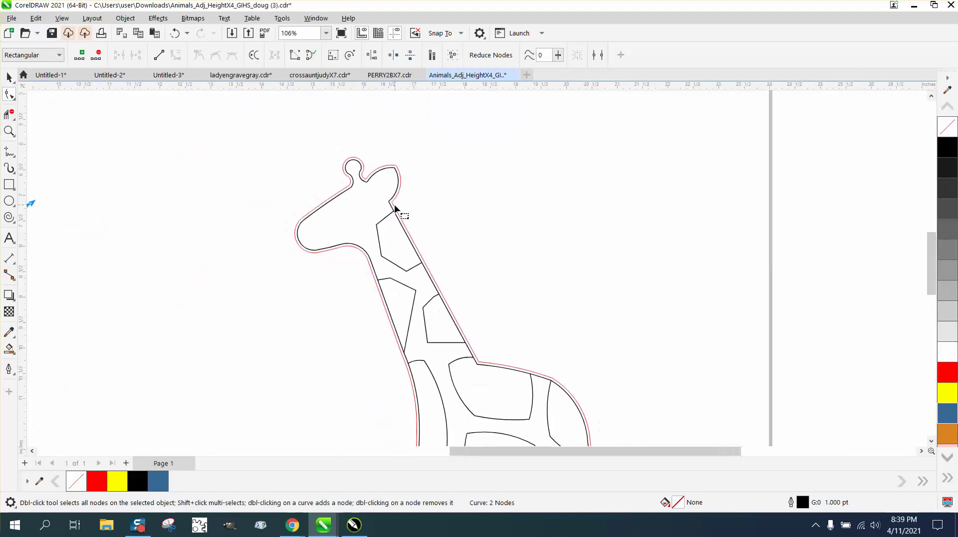
Try to fill the giraffe's upper neck spot with black using Smart Fill
{"action": "left_click", "coordinate": [9, 131]}
{"action": "left_click_drag", "start_coordinate": [100, 154], "coordinate": [199, 245]}
{"action": "scroll", "coordinate": [184, 228], "scroll_direction": "down", "scroll_amount": 5}
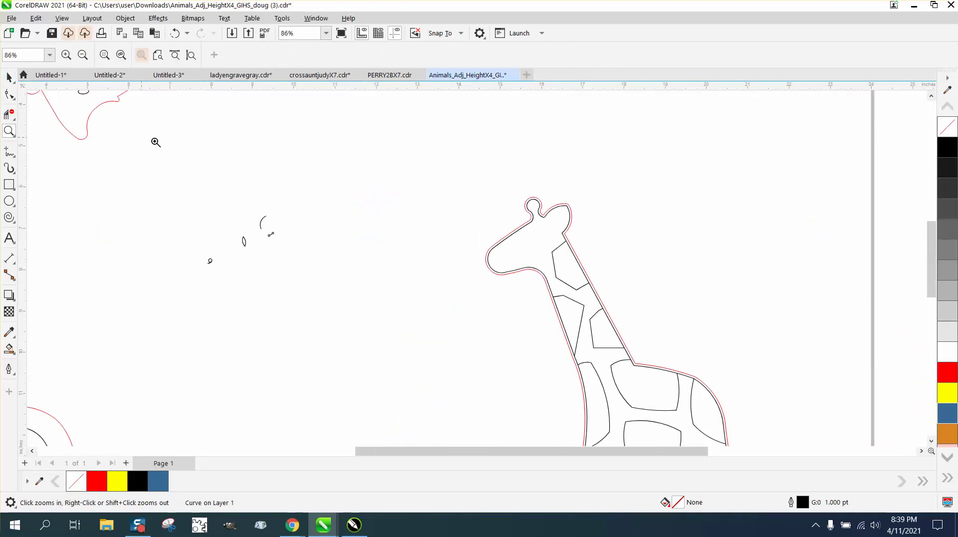
{"action": "left_click", "coordinate": [9, 76]}
{"action": "scroll", "coordinate": [255, 188], "scroll_direction": "down", "scroll_amount": 2}
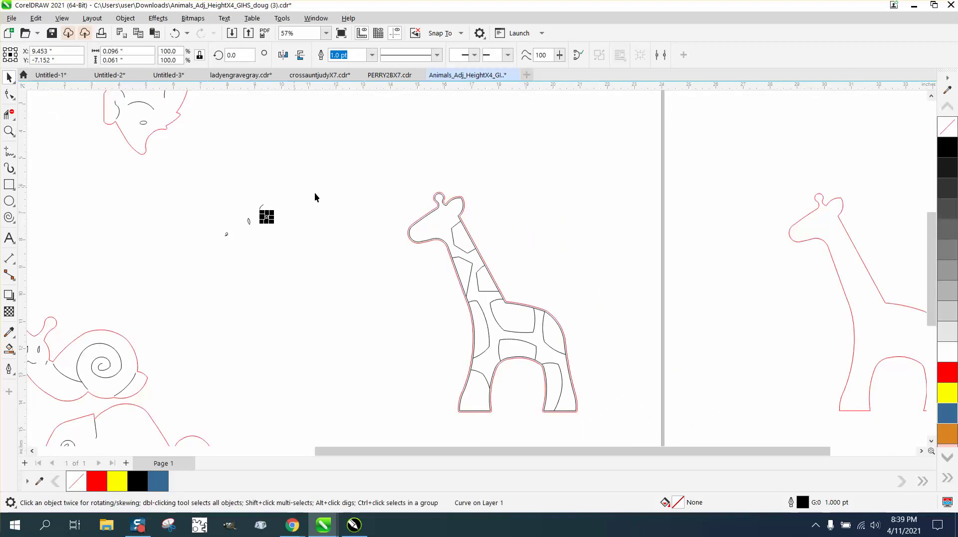
{"action": "left_click", "coordinate": [9, 348]}
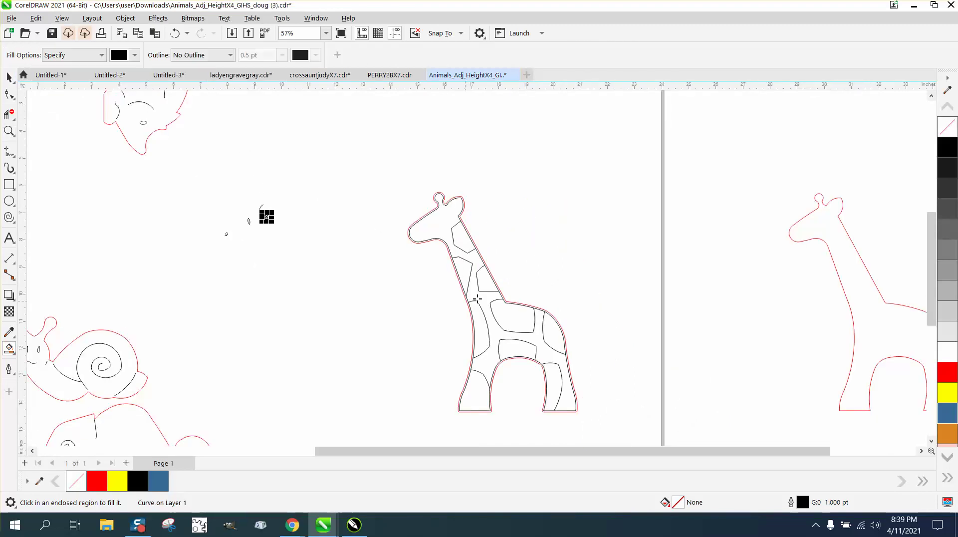
{"action": "left_click", "coordinate": [467, 247]}
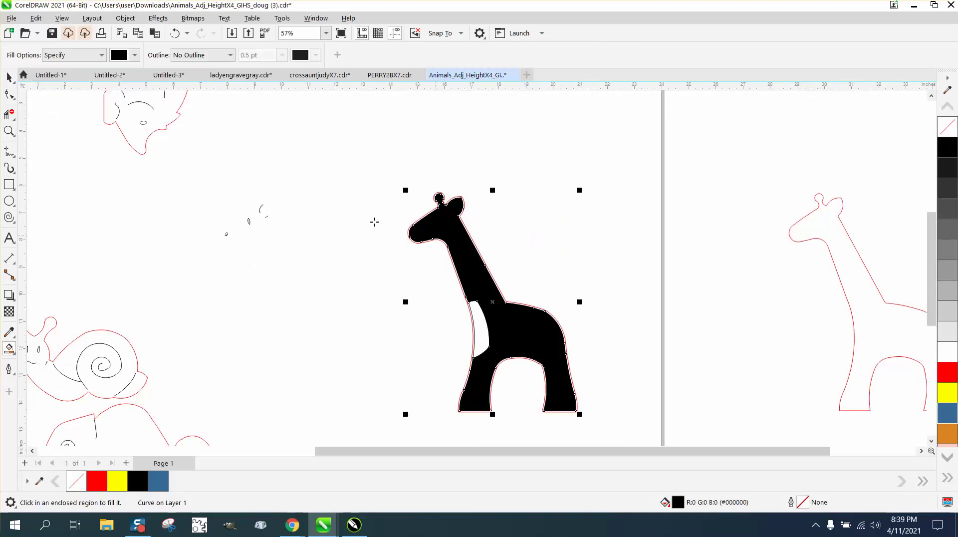
{"action": "left_click", "coordinate": [175, 33]}
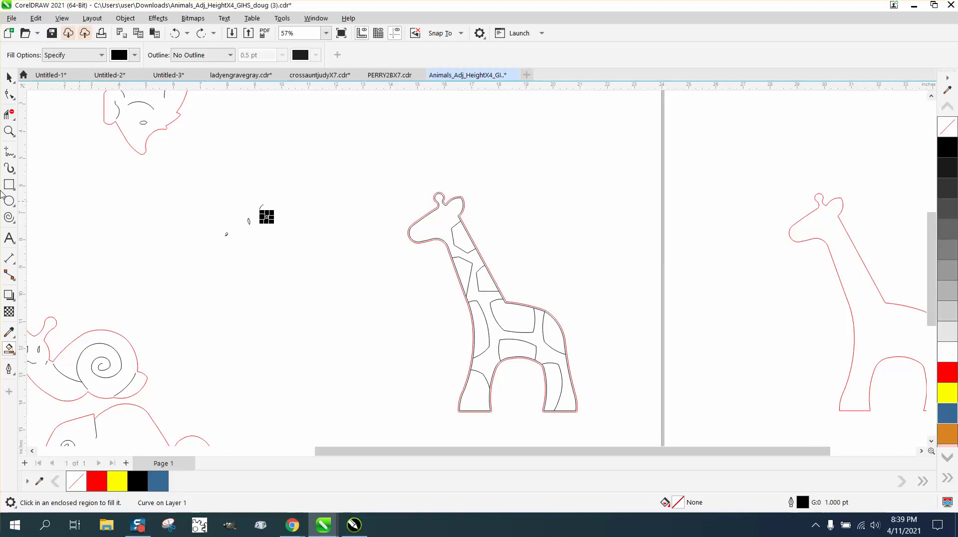
Examine the corner of the upper neck spot and its junction with the neck outline for gaps
{"action": "left_click", "coordinate": [9, 130]}
{"action": "left_click_drag", "start_coordinate": [457, 219], "coordinate": [504, 268]}
{"action": "scroll", "coordinate": [424, 243], "scroll_direction": "down", "scroll_amount": 1}
{"action": "left_click_drag", "start_coordinate": [347, 144], "coordinate": [374, 154]}
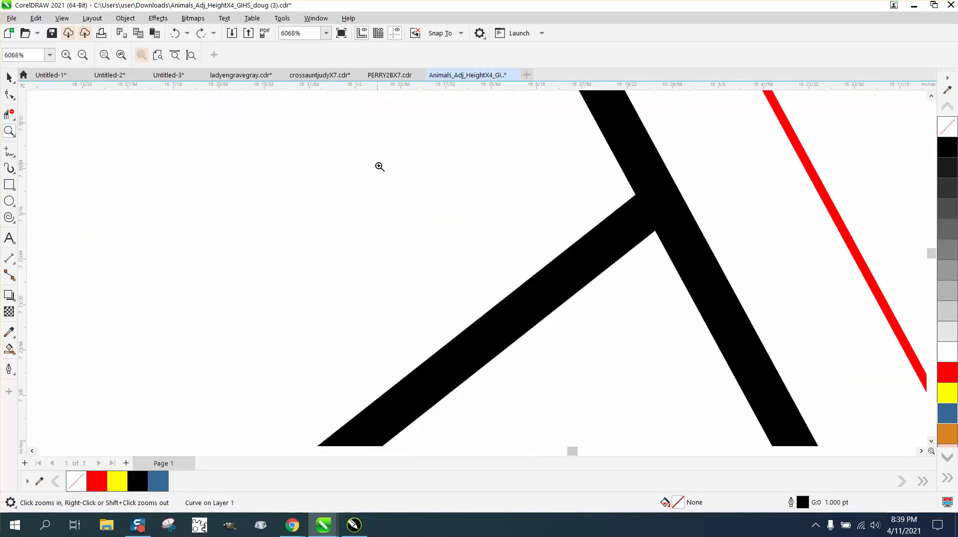
{"action": "scroll", "coordinate": [379, 165], "scroll_direction": "down", "scroll_amount": 3}
{"action": "scroll", "coordinate": [413, 207], "scroll_direction": "down", "scroll_amount": 2}
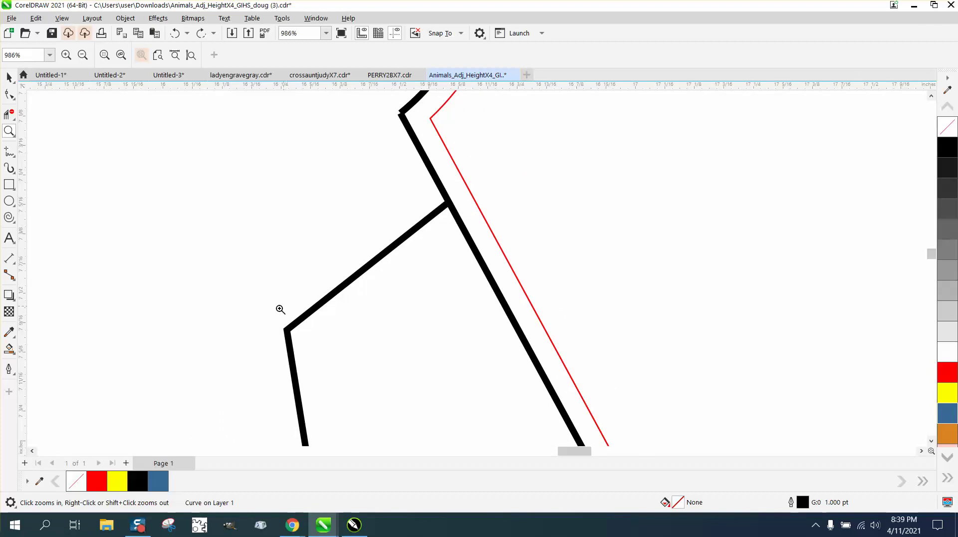
{"action": "left_click_drag", "start_coordinate": [261, 319], "coordinate": [314, 342]}
{"action": "scroll", "coordinate": [242, 291], "scroll_direction": "down", "scroll_amount": 5}
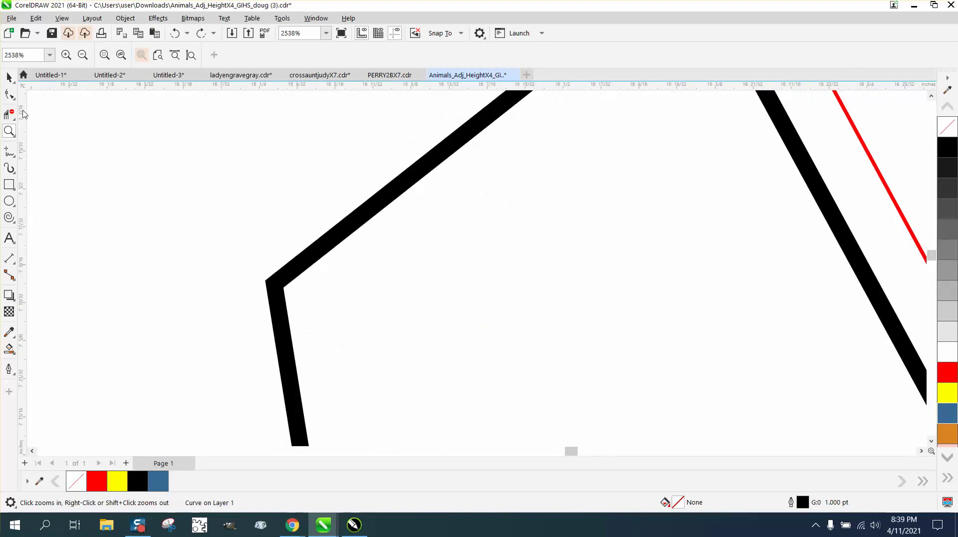
Set the outline width of the upper neck spot to Hairline
{"action": "left_click", "coordinate": [9, 94]}
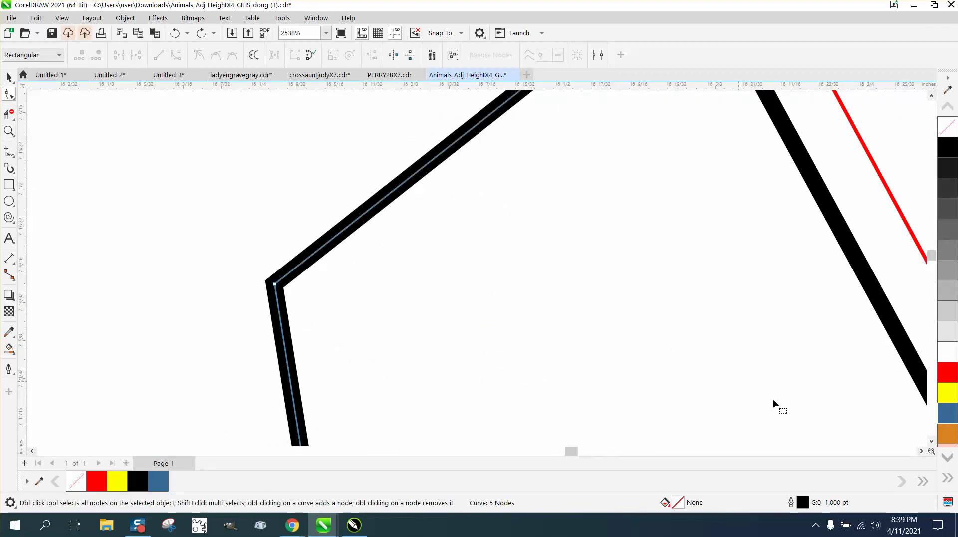
{"action": "double_click", "coordinate": [801, 503]}
{"action": "left_click", "coordinate": [405, 220]}
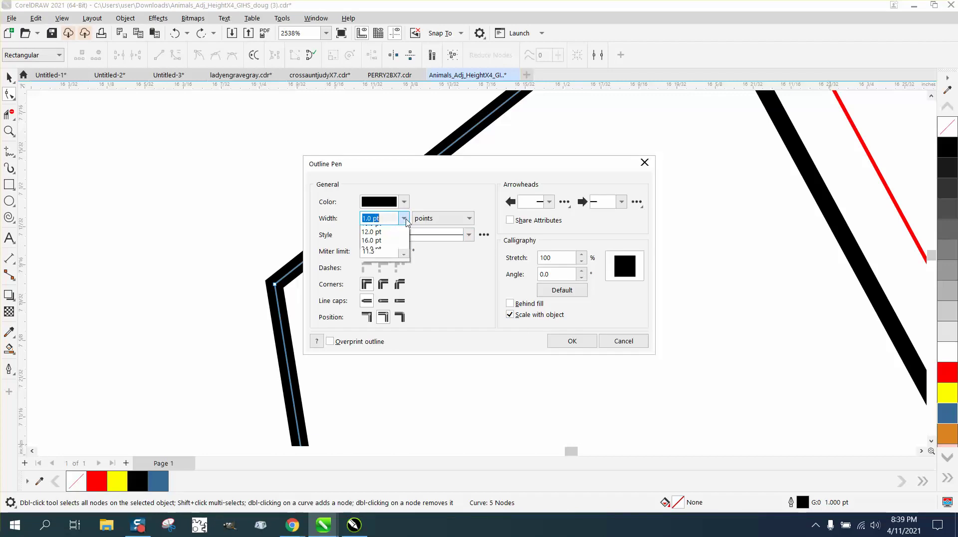
{"action": "left_click", "coordinate": [379, 238]}
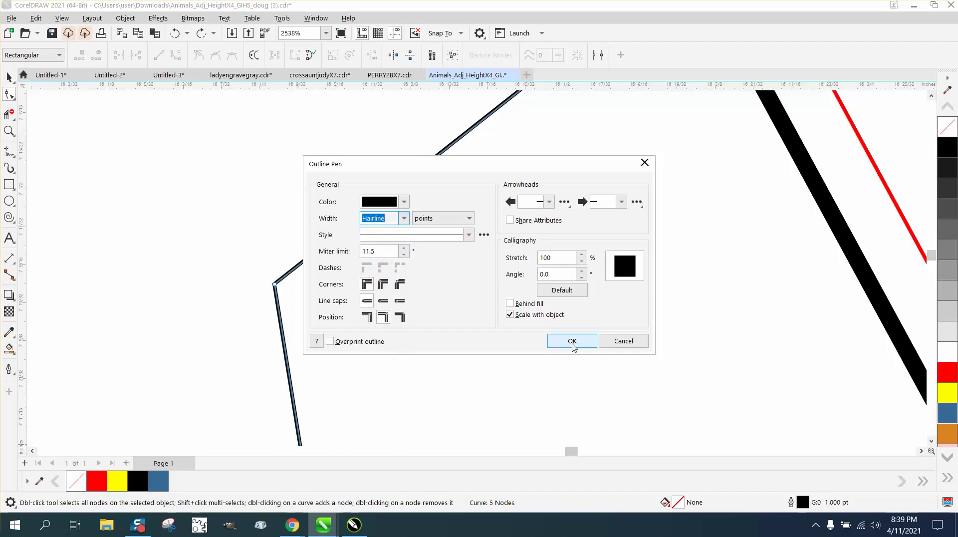
{"action": "left_click", "coordinate": [572, 341]}
{"action": "scroll", "coordinate": [326, 304], "scroll_direction": "down", "scroll_amount": 2}
{"action": "scroll", "coordinate": [364, 304], "scroll_direction": "down", "scroll_amount": 1}
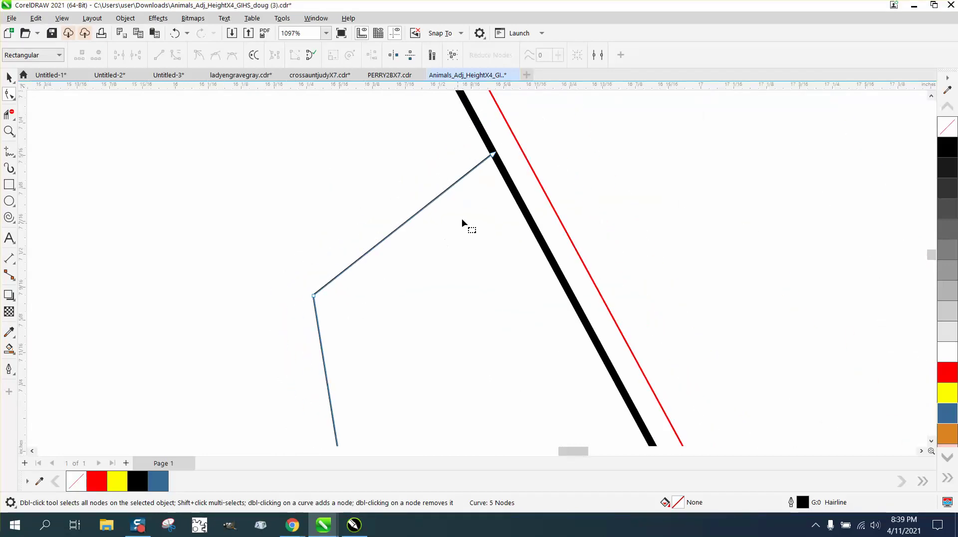
Set the outline width of the giraffe's black body curve to Hairline
{"action": "left_click", "coordinate": [525, 218]}
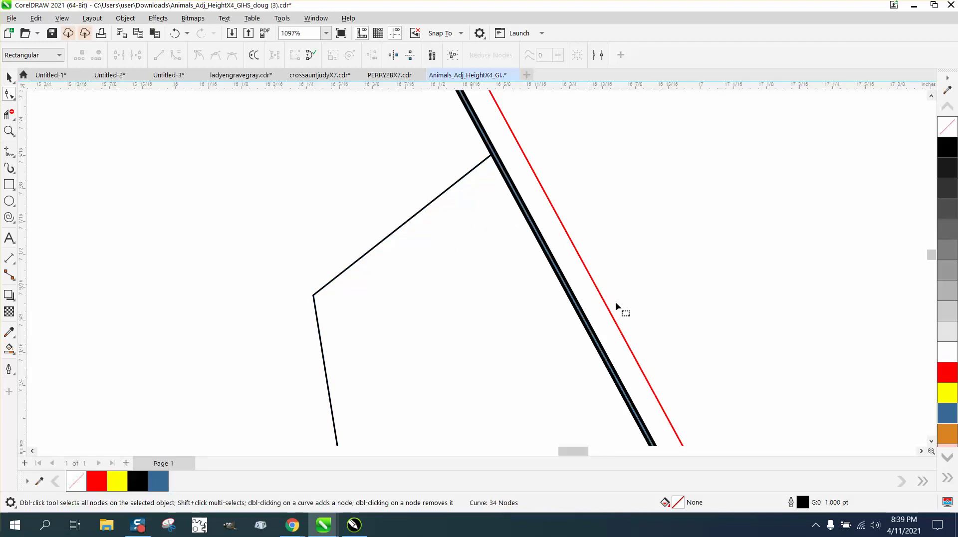
{"action": "double_click", "coordinate": [803, 502]}
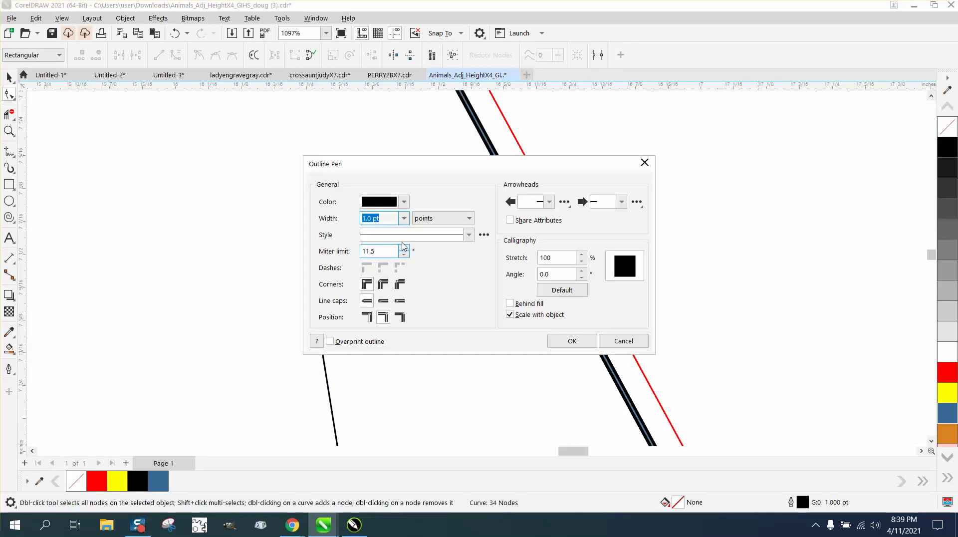
{"action": "left_click", "coordinate": [404, 218]}
{"action": "left_click", "coordinate": [393, 239]}
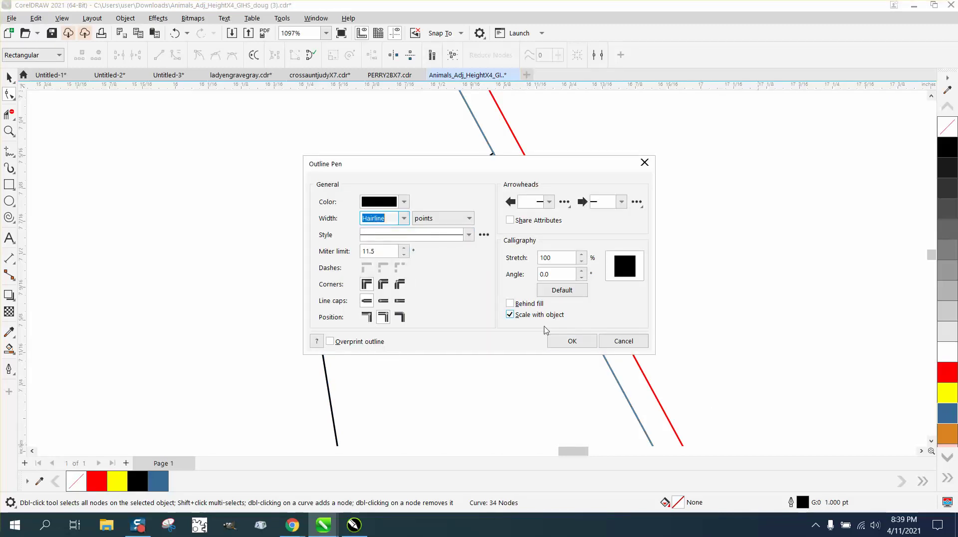
{"action": "left_click", "coordinate": [574, 341]}
Extend the upper end node of the upper neck spot slightly past the black body outline so the two curves cross
{"action": "left_click", "coordinate": [9, 131]}
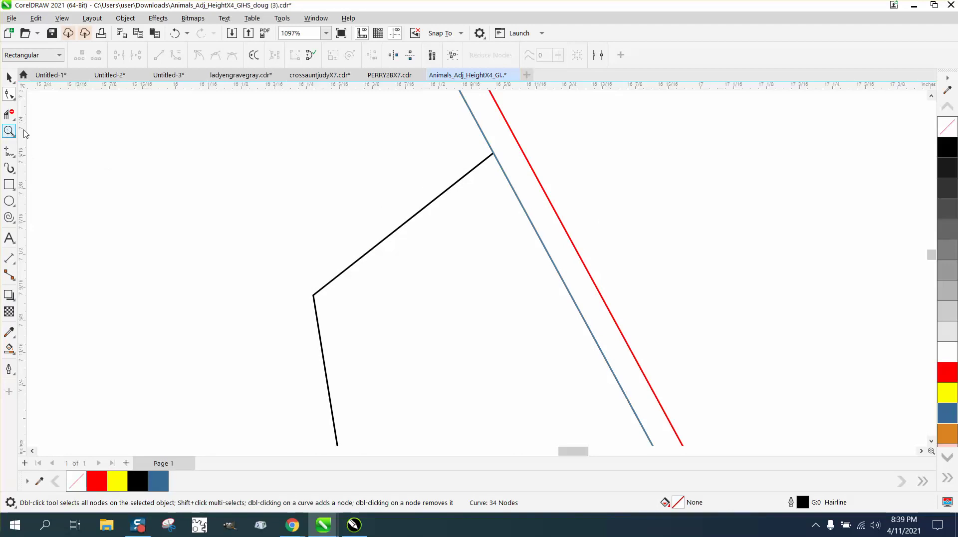
{"action": "left_click_drag", "start_coordinate": [471, 145], "coordinate": [523, 178]}
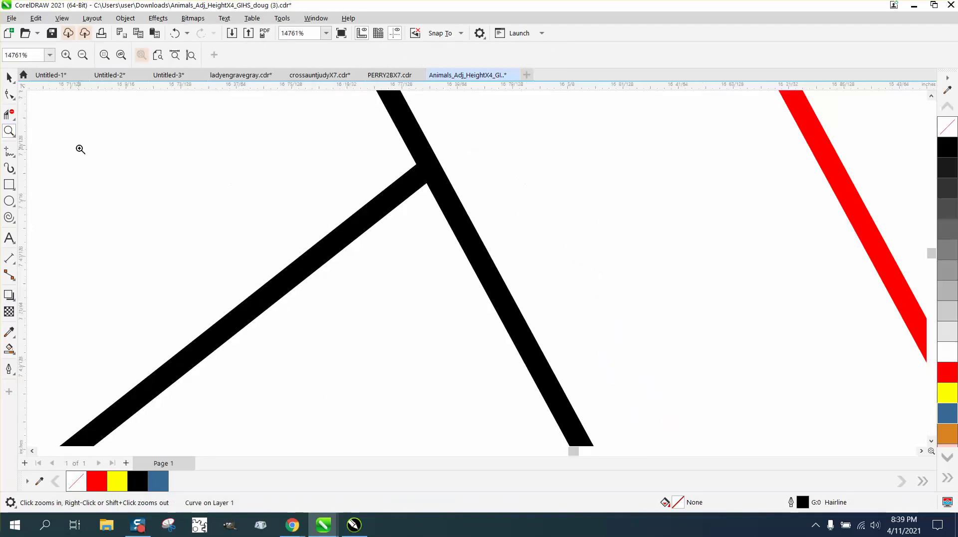
{"action": "left_click", "coordinate": [9, 93]}
{"action": "left_click", "coordinate": [417, 184]}
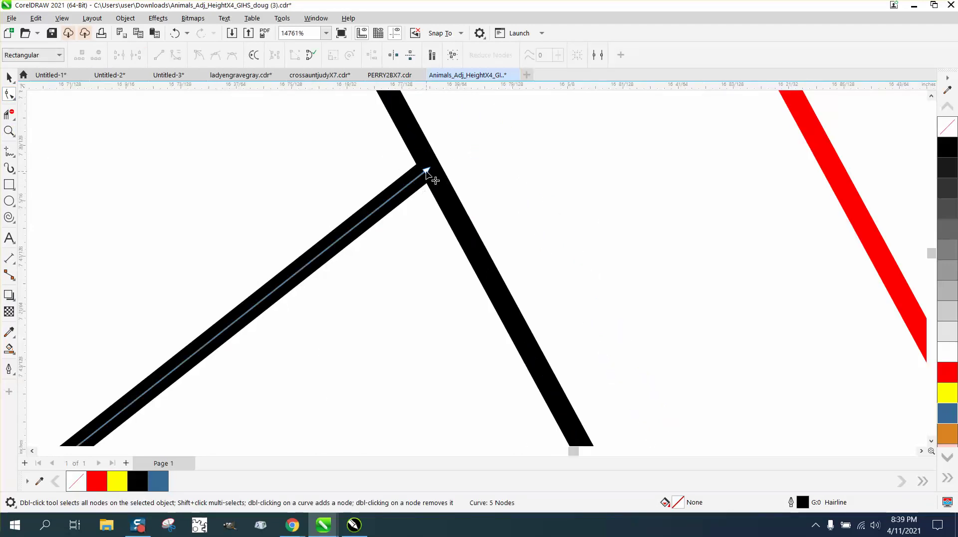
{"action": "left_click_drag", "start_coordinate": [428, 167], "coordinate": [448, 154]}
{"action": "scroll", "coordinate": [448, 154], "scroll_direction": "down", "scroll_amount": 6}
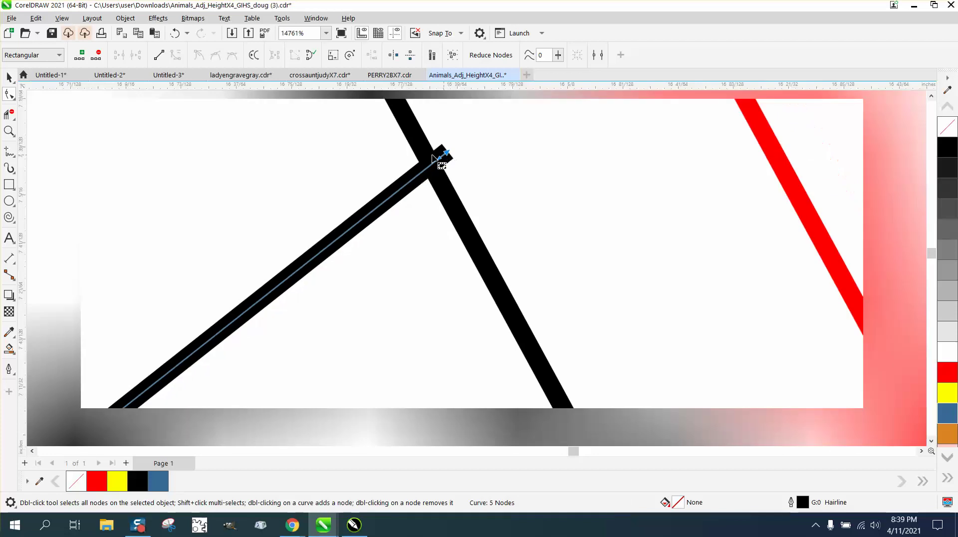
{"action": "scroll", "coordinate": [412, 199], "scroll_direction": "down", "scroll_amount": 2}
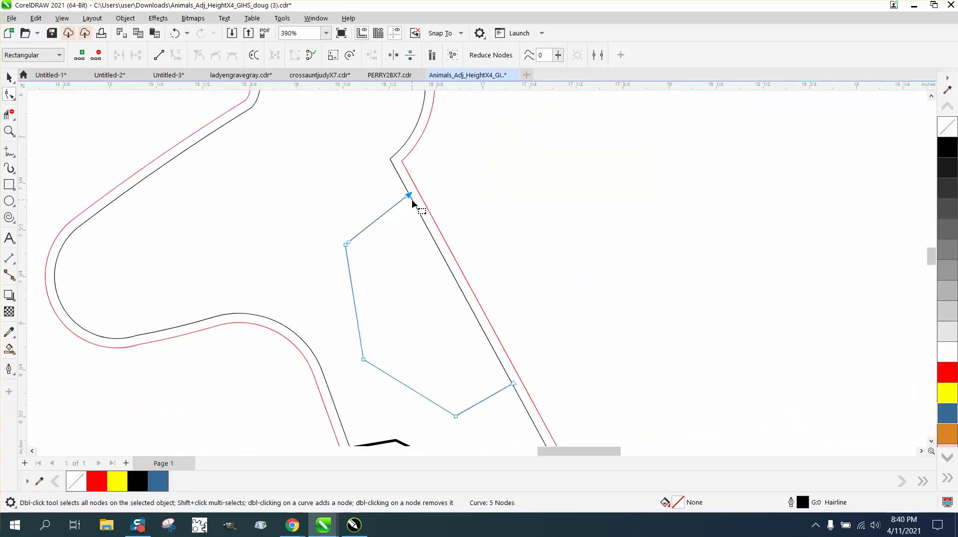
Extend the lower end of the upper neck spot past the body outline and place a black Smart Fill copy of the spot beside the giraffe
{"action": "left_click_drag", "start_coordinate": [515, 386], "coordinate": [523, 380]}
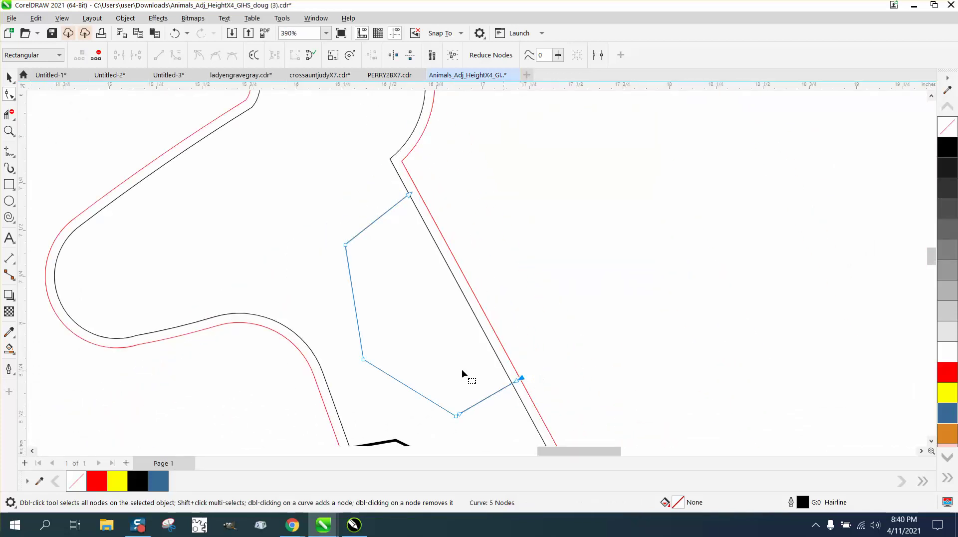
{"action": "left_click", "coordinate": [9, 348]}
{"action": "left_click", "coordinate": [413, 276]}
{"action": "scroll", "coordinate": [412, 275], "scroll_direction": "down", "scroll_amount": 6}
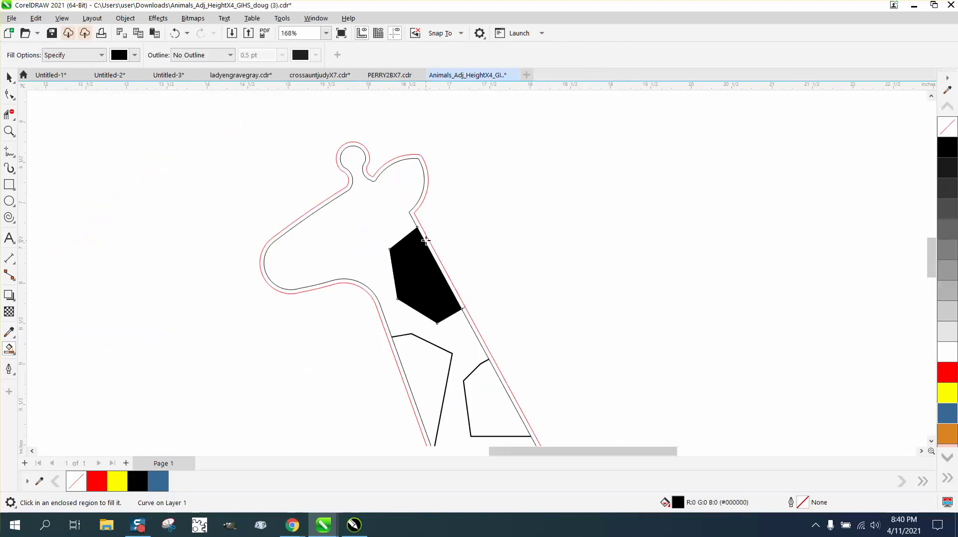
{"action": "key", "text": "Left"}
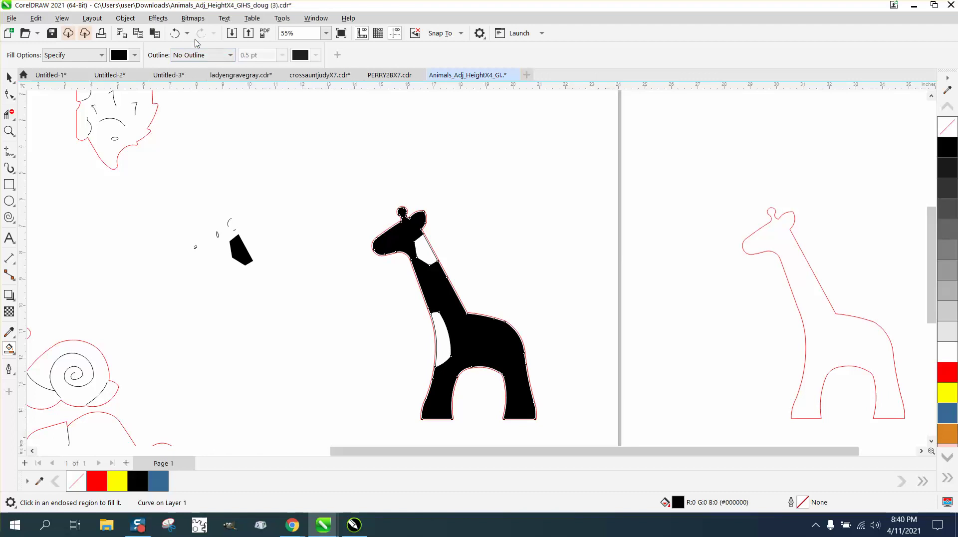
Undo the black fill covering the giraffe's head and body, keeping the filled spot copy beside the giraffe
{"action": "left_click", "coordinate": [175, 33]}
{"action": "key", "text": "ctrl+shift+z"}
{"action": "left_click", "coordinate": [175, 33]}
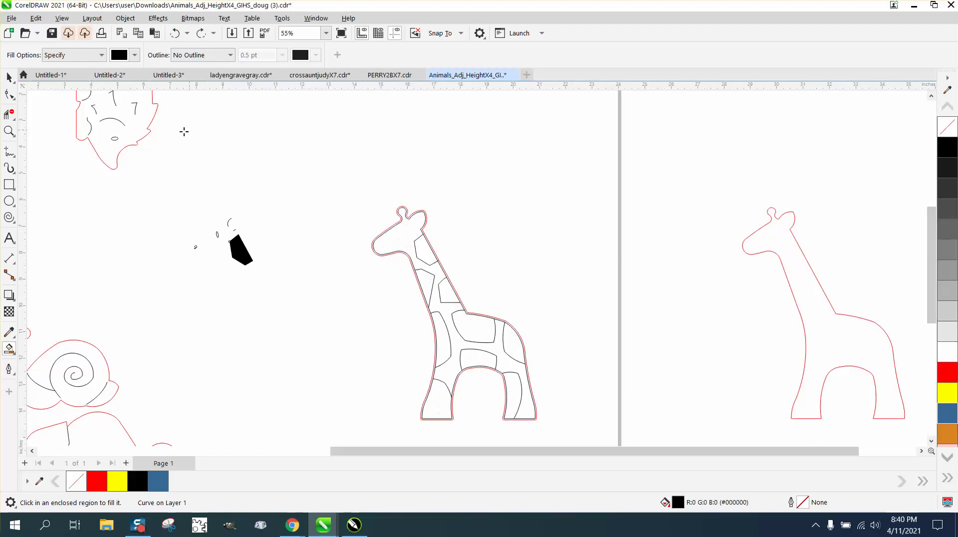
Set the outline width of the two lower neck spots, the chest spot and the upper back spot to Hairline
{"action": "left_click", "coordinate": [8, 131]}
{"action": "left_click_drag", "start_coordinate": [407, 264], "coordinate": [504, 328]}
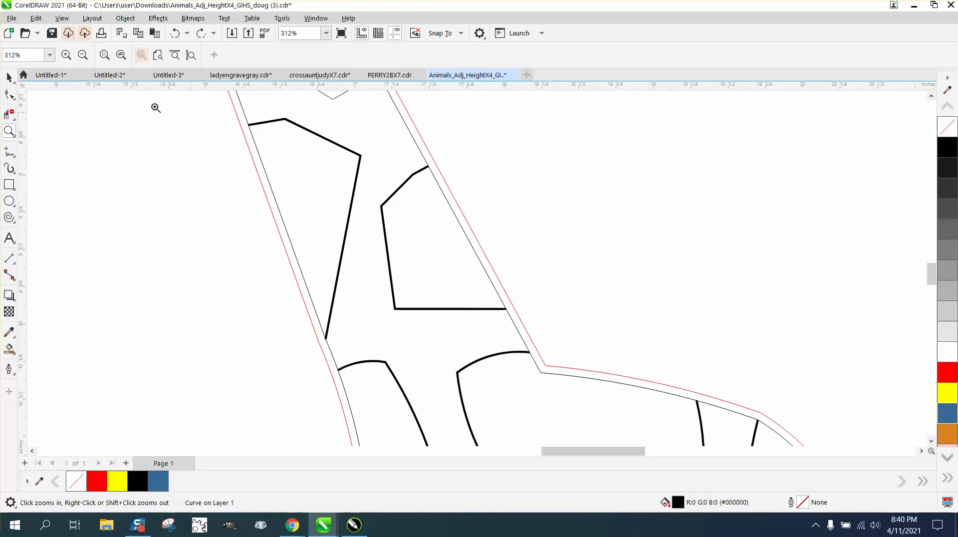
{"action": "left_click", "coordinate": [9, 77]}
{"action": "left_click", "coordinate": [297, 125]}
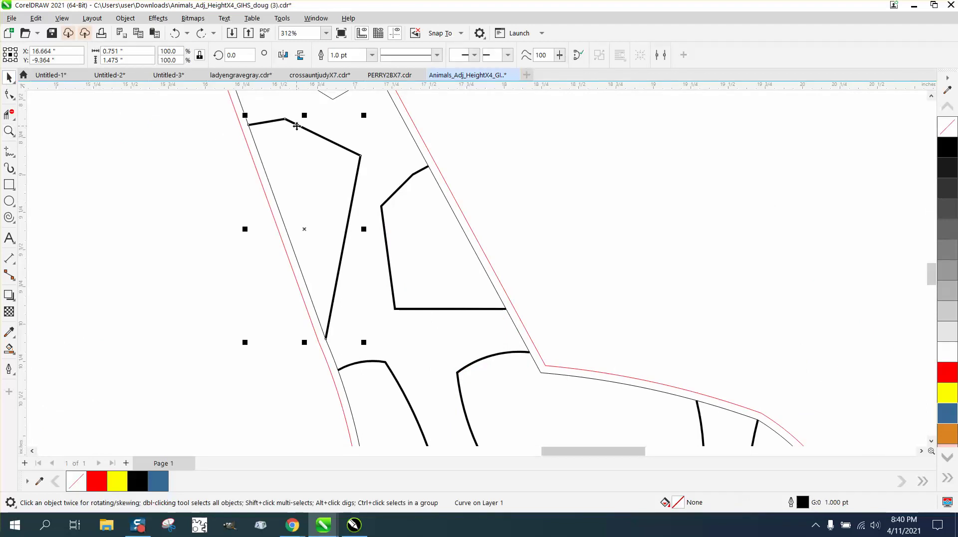
{"action": "left_click", "coordinate": [407, 185], "text": "shift"}
{"action": "left_click", "coordinate": [393, 378], "text": "shift"}
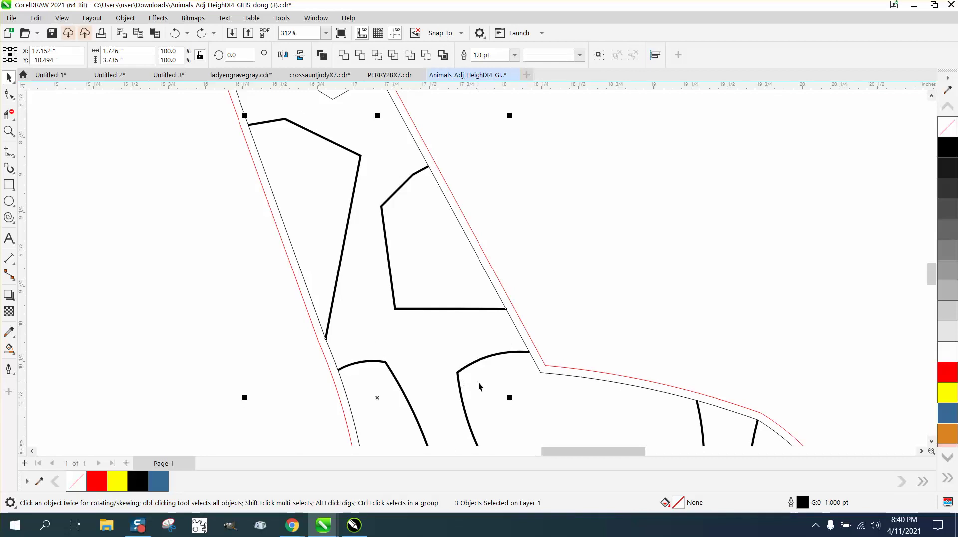
{"action": "left_click", "coordinate": [464, 368], "text": "shift"}
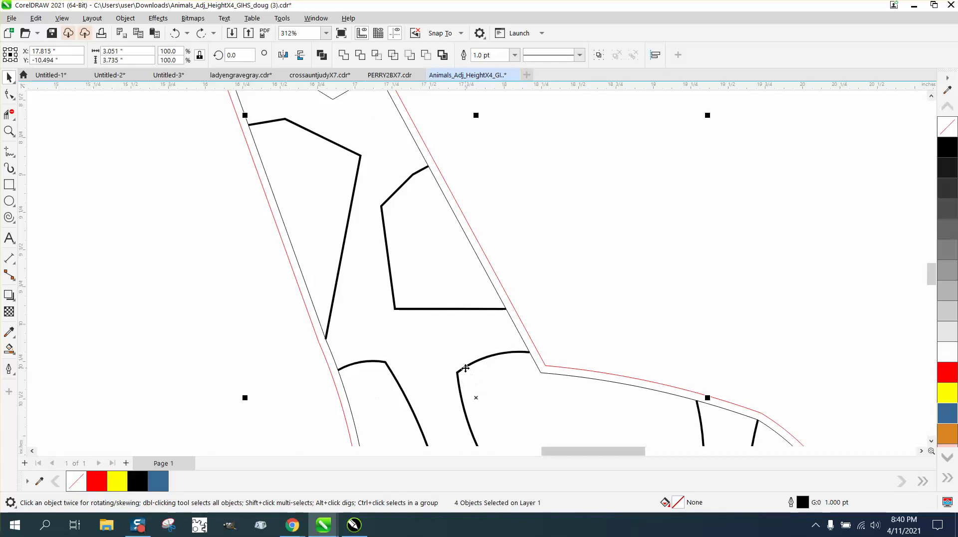
{"action": "double_click", "coordinate": [803, 503]}
{"action": "left_click", "coordinate": [404, 219]}
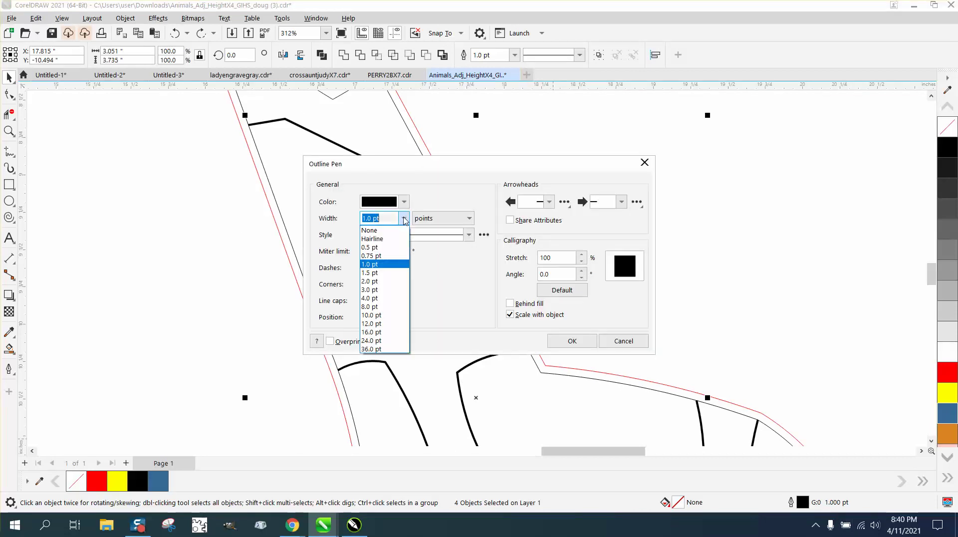
{"action": "left_click", "coordinate": [377, 234]}
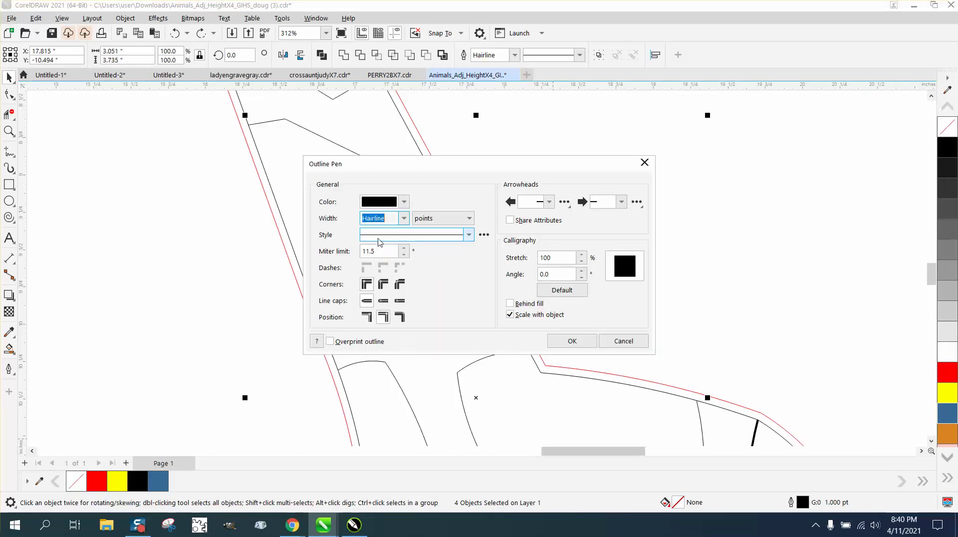
{"action": "left_click", "coordinate": [571, 341]}
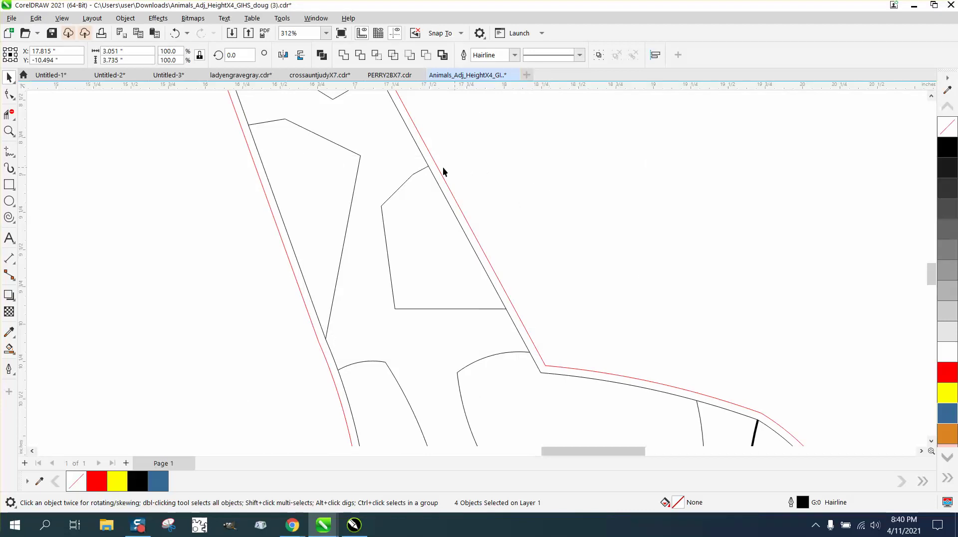
Extend both end nodes of the front neck spot slightly past the black body outline so the curves cross
{"action": "left_click", "coordinate": [9, 131]}
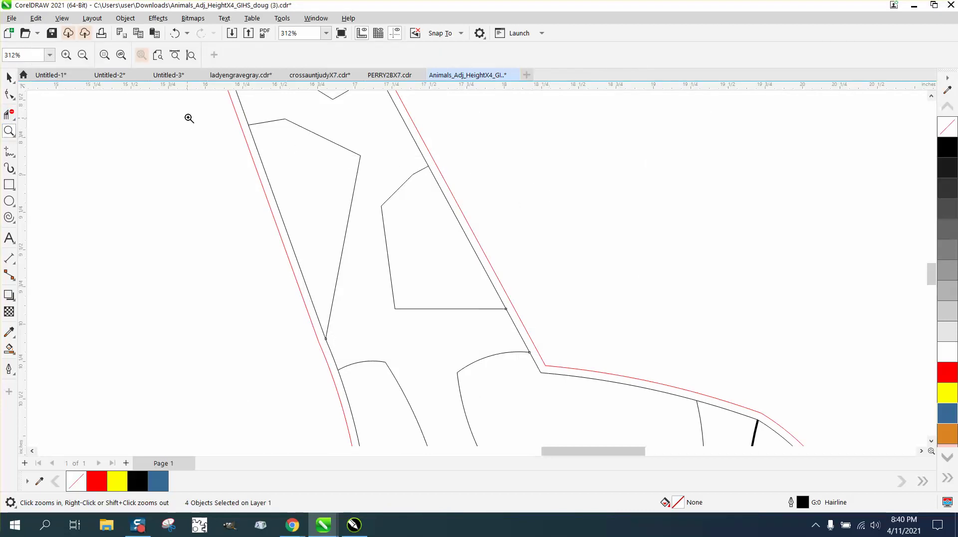
{"action": "left_click_drag", "start_coordinate": [213, 121], "coordinate": [328, 175]}
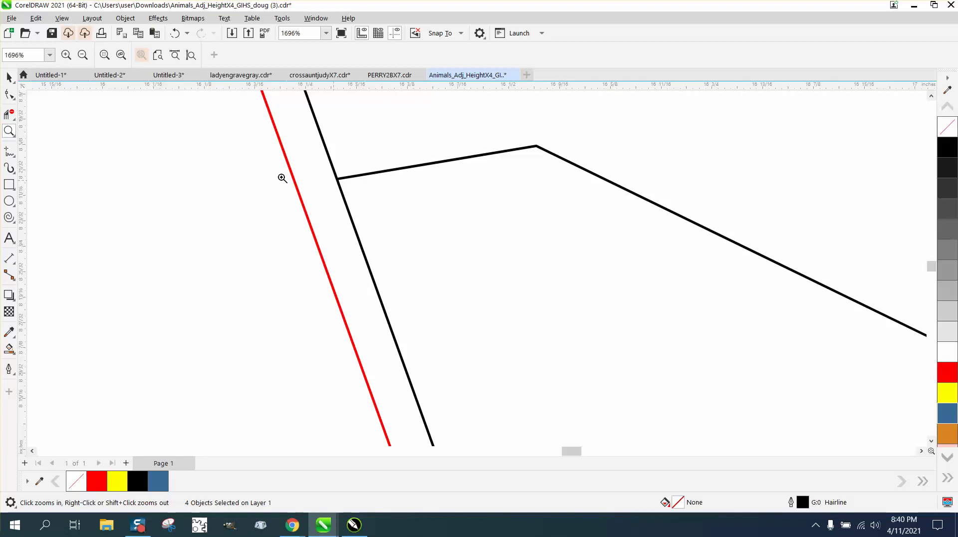
{"action": "left_click", "coordinate": [8, 95]}
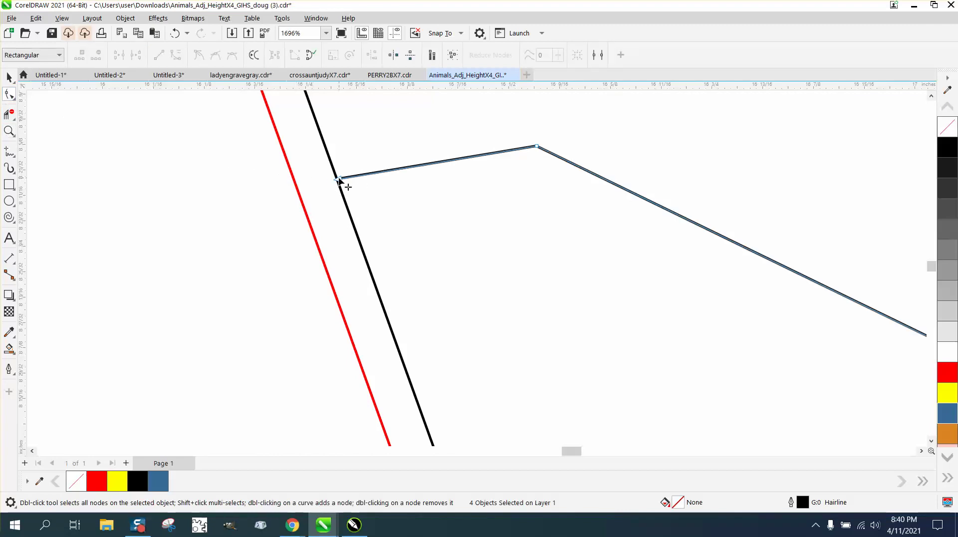
{"action": "left_click_drag", "start_coordinate": [338, 179], "coordinate": [324, 179]}
{"action": "scroll", "coordinate": [324, 180], "scroll_direction": "down", "scroll_amount": 6}
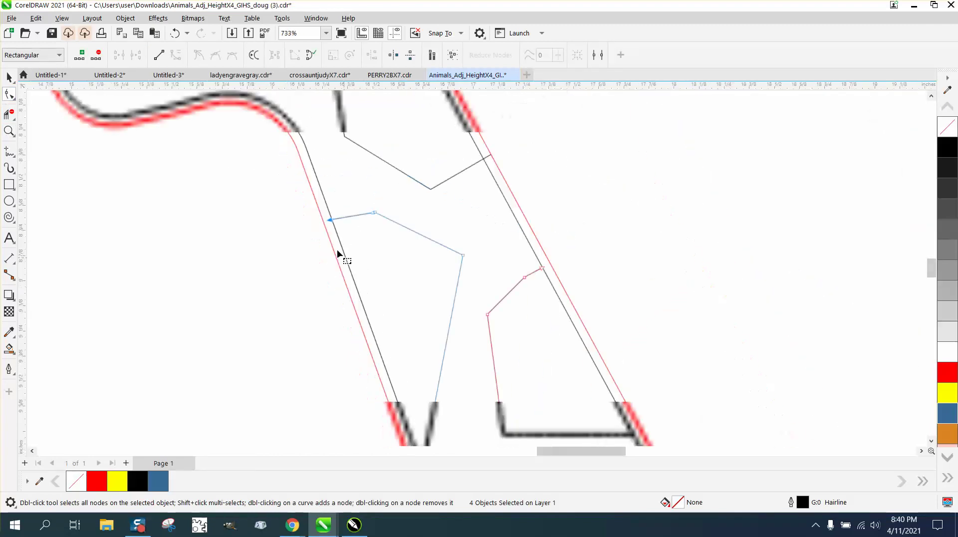
{"action": "left_click", "coordinate": [9, 131]}
{"action": "left_click", "coordinate": [368, 353]}
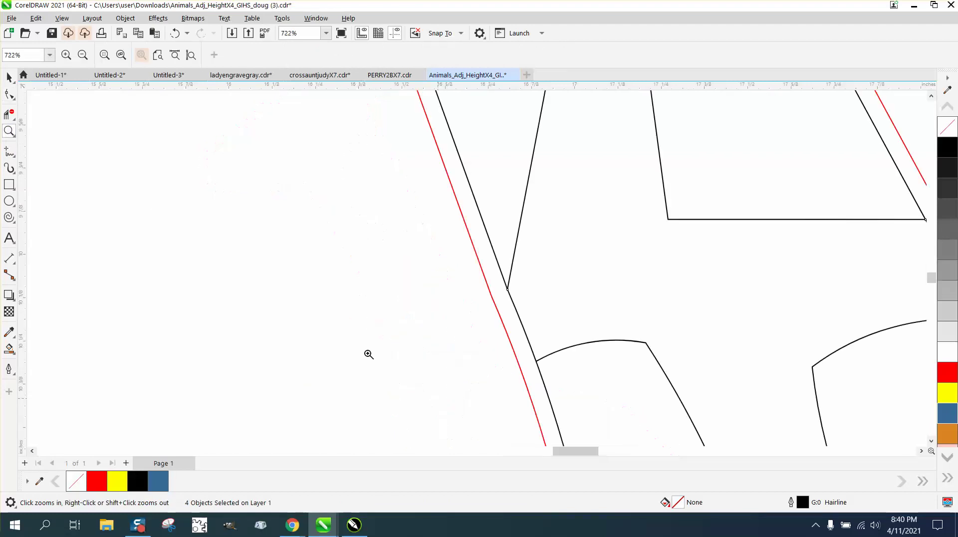
{"action": "key", "text": "F10"}
{"action": "left_click_drag", "start_coordinate": [506, 291], "coordinate": [513, 311]}
Extend the end nodes of the chest spot and the rear neck spot past the black body outline
{"action": "left_click", "coordinate": [534, 363]}
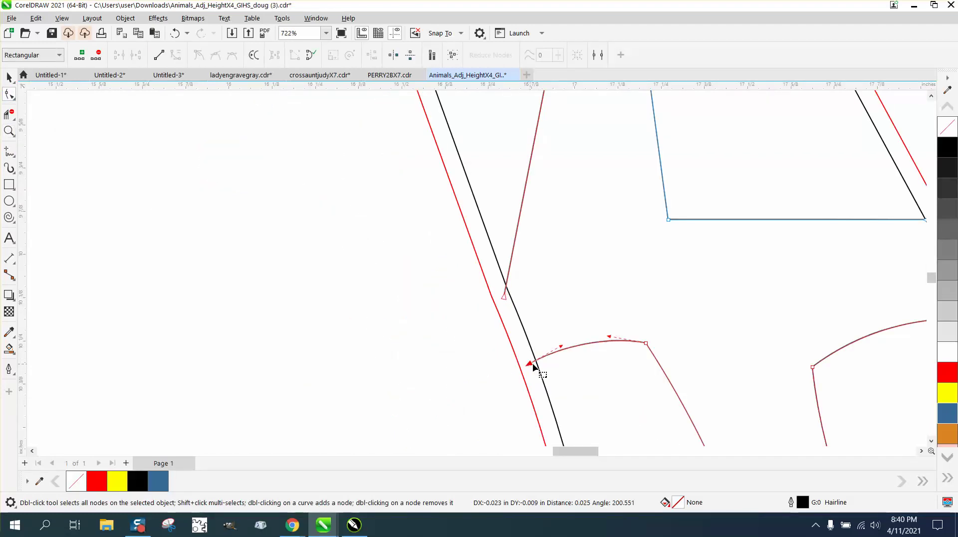
{"action": "scroll", "coordinate": [465, 256], "scroll_direction": "down", "scroll_amount": 5}
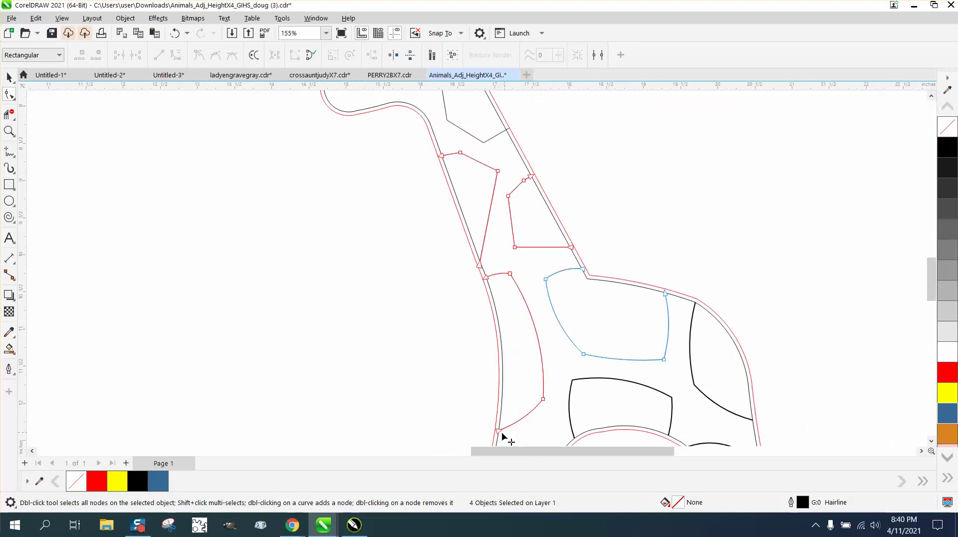
{"action": "left_click_drag", "start_coordinate": [497, 437], "coordinate": [489, 437]}
{"action": "left_click_drag", "start_coordinate": [572, 247], "coordinate": [579, 247]}
{"action": "left_click", "coordinate": [534, 175]}
Smart Fill the front neck, rear neck and chest spots in black and place the filled copies beside the giraffe
{"action": "left_click", "coordinate": [9, 348]}
{"action": "left_click", "coordinate": [474, 211]}
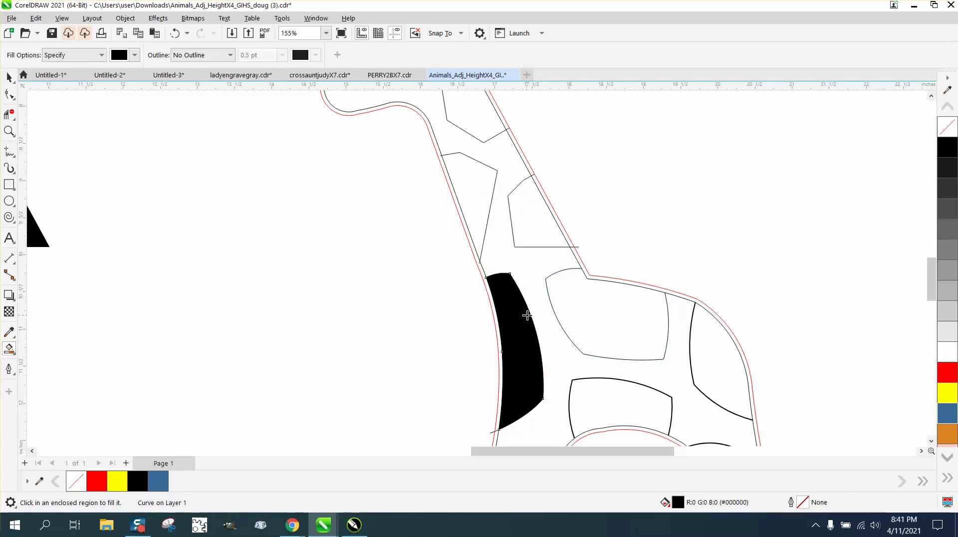
{"action": "scroll", "coordinate": [402, 272], "scroll_direction": "down", "scroll_amount": 5}
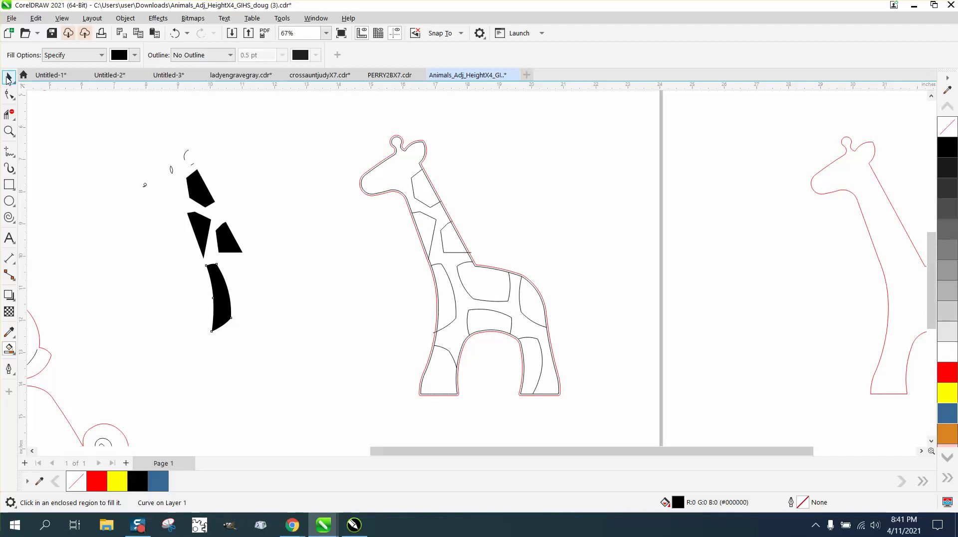
Remove the fill from the four spot copies beside the giraffe and give them a black outline
{"action": "key", "text": "space"}
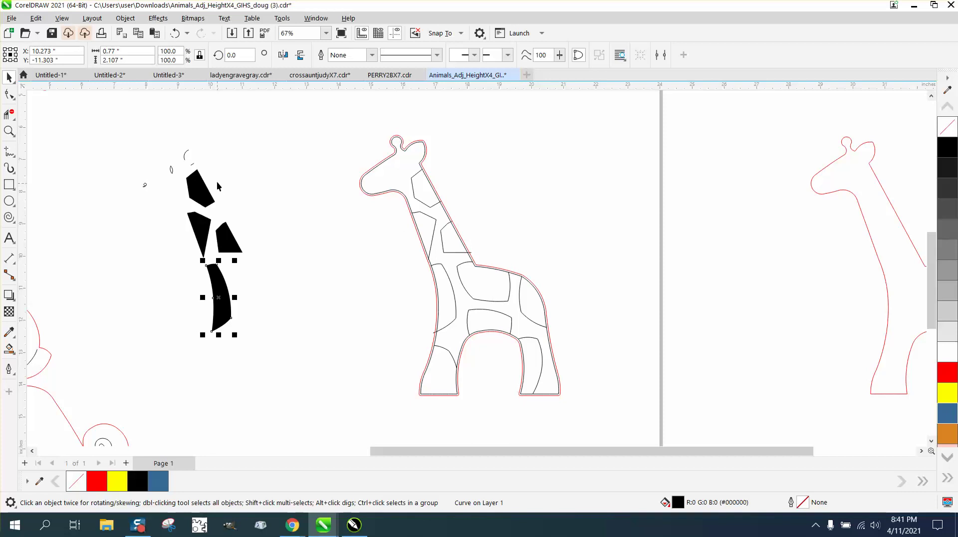
{"action": "left_click", "coordinate": [195, 182]}
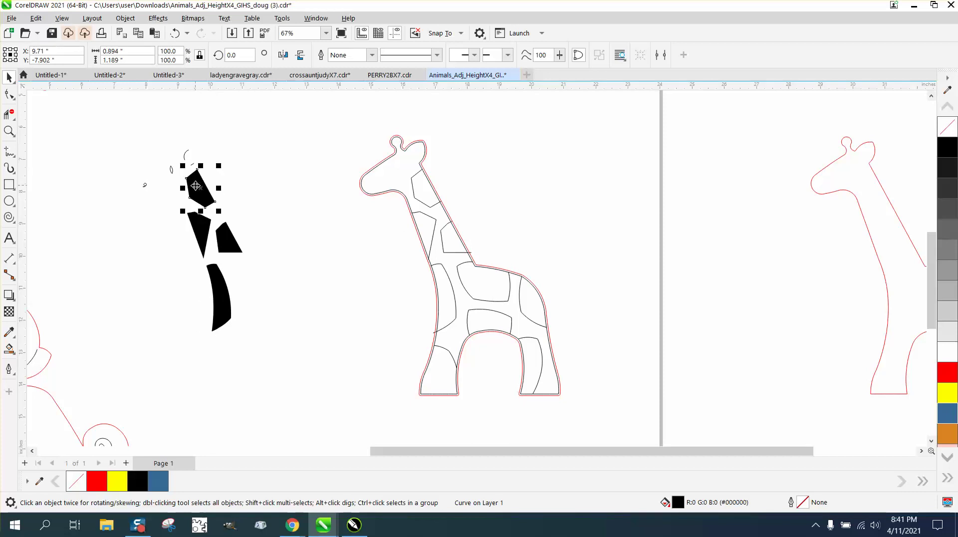
{"action": "left_click", "coordinate": [202, 236], "text": "shift"}
{"action": "left_click", "coordinate": [232, 240], "text": "shift"}
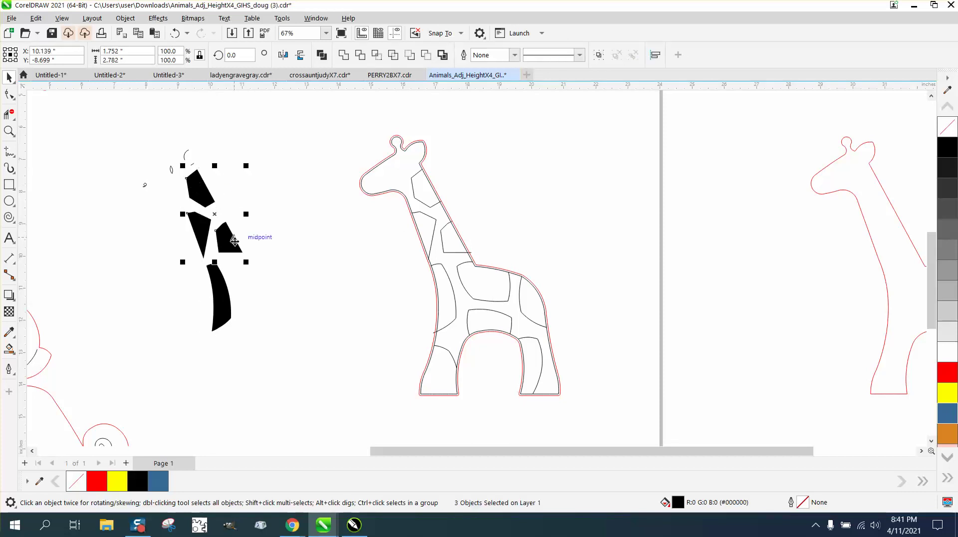
{"action": "left_click", "coordinate": [224, 297], "text": "shift"}
{"action": "left_click", "coordinate": [951, 131]}
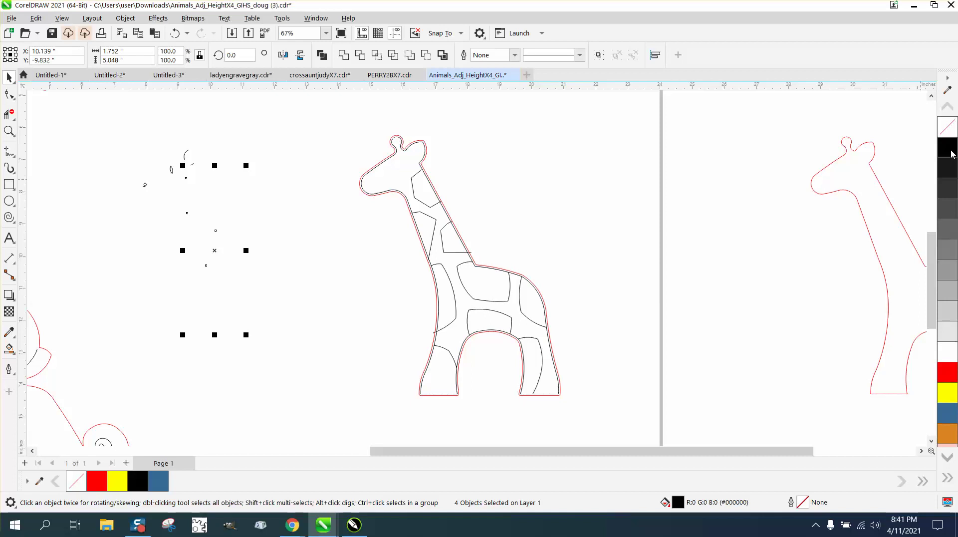
{"action": "right_click", "coordinate": [948, 147]}
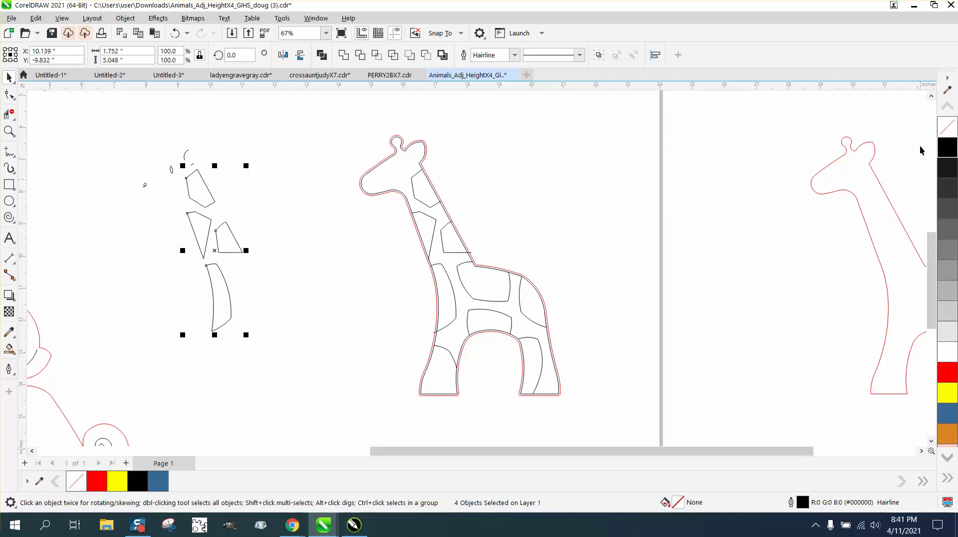
Apply a one-step inside Contour with a 0.05" offset and red outline to the upper neck spot copy
{"action": "left_click", "coordinate": [159, 18]}
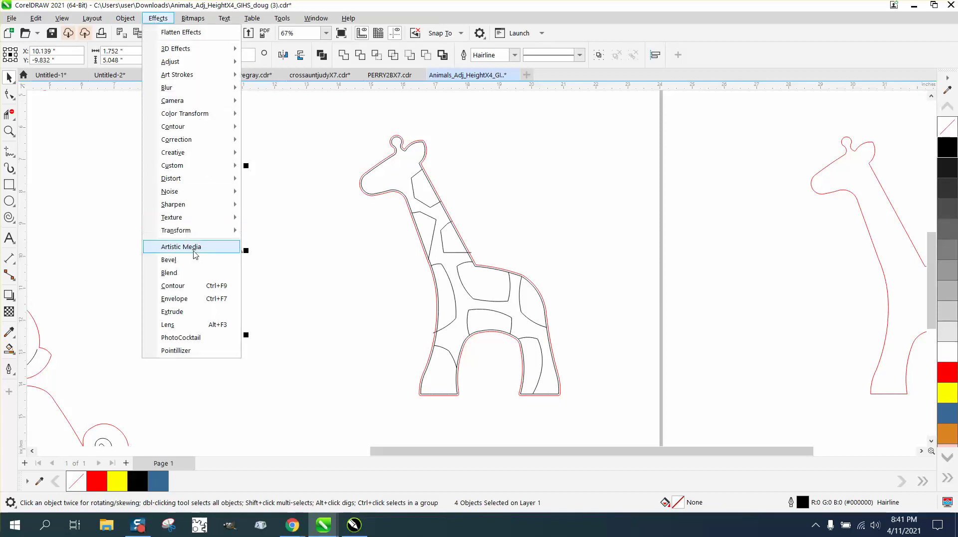
{"action": "left_click", "coordinate": [194, 286]}
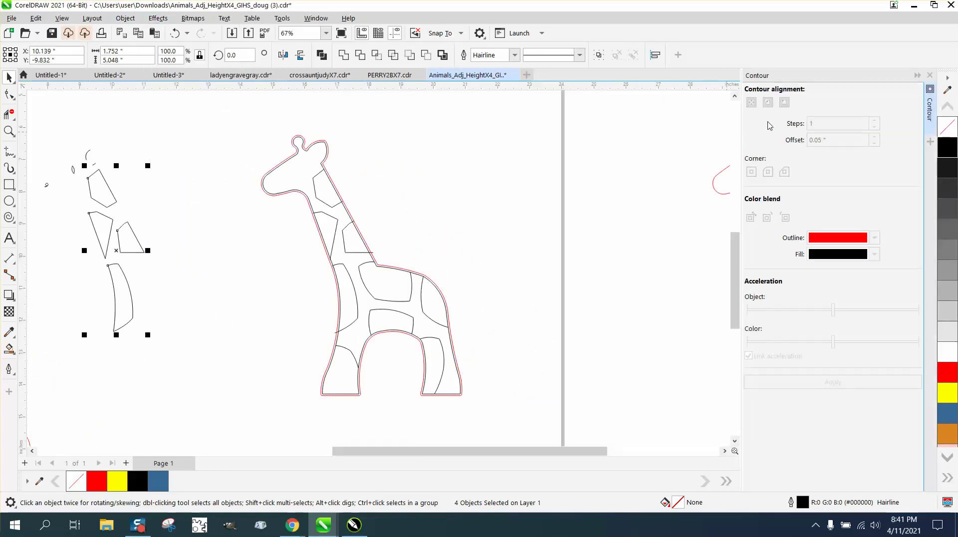
{"action": "left_click", "coordinate": [113, 196]}
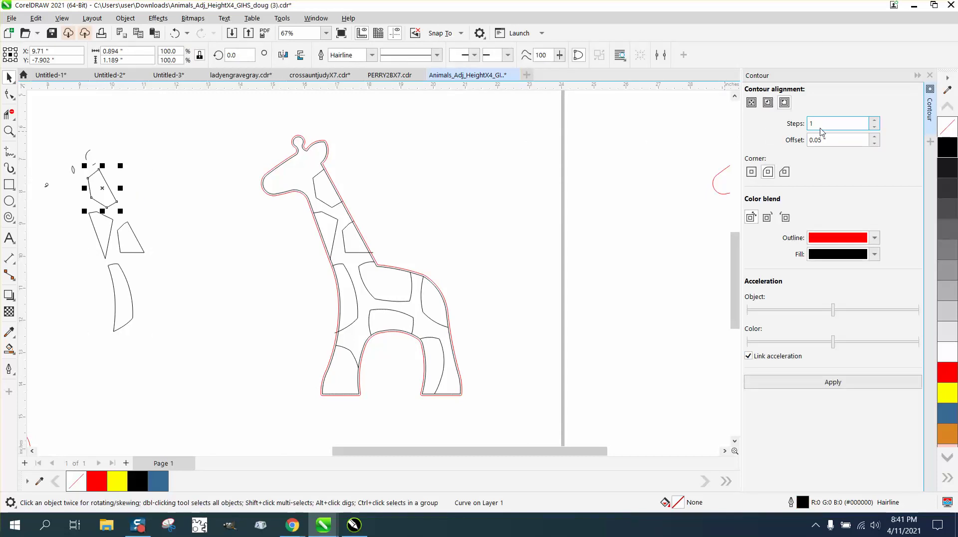
{"action": "left_click", "coordinate": [768, 103]}
{"action": "left_click", "coordinate": [832, 382]}
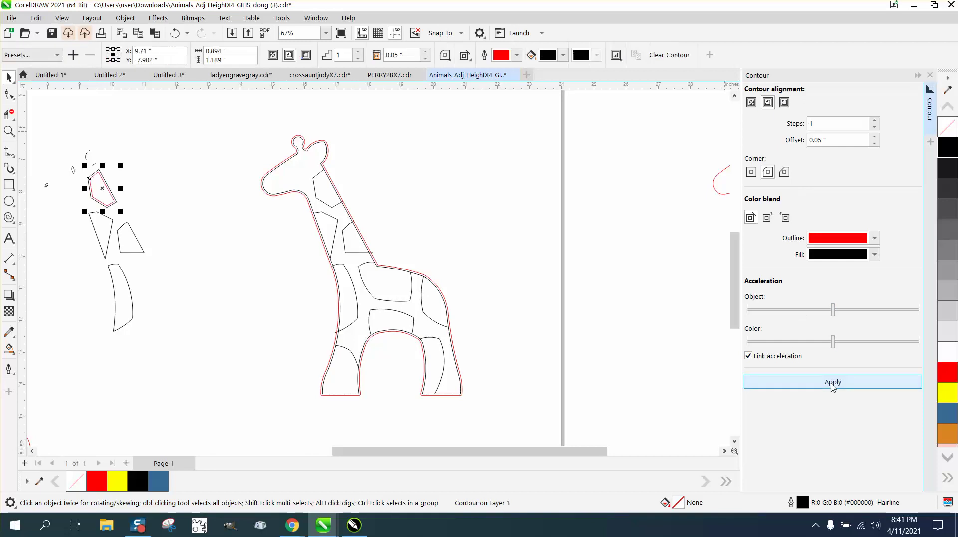
Apply the same inside contour to the rear neck, front neck and chest spot copies
{"action": "left_click", "coordinate": [142, 244]}
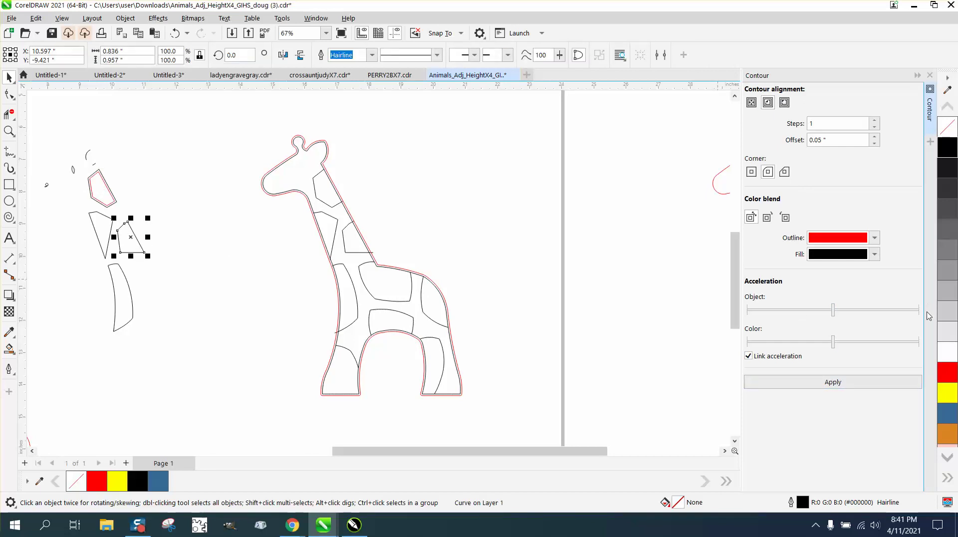
{"action": "left_click", "coordinate": [842, 383]}
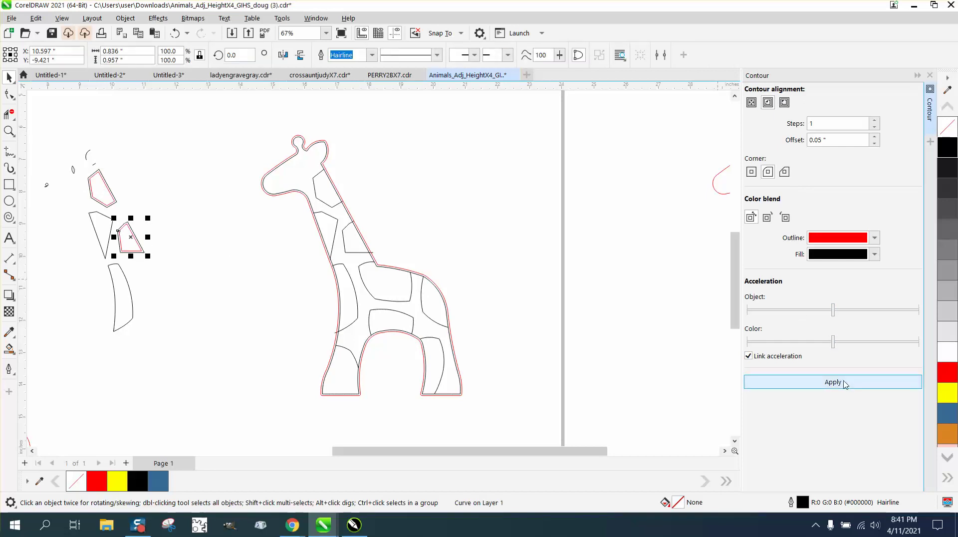
{"action": "left_click", "coordinate": [110, 227]}
{"action": "left_click", "coordinate": [838, 382]}
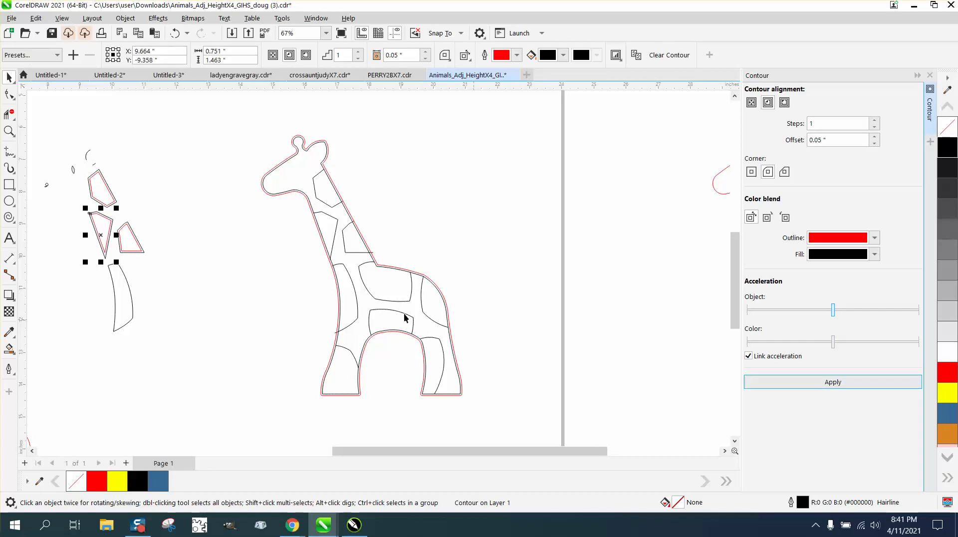
{"action": "left_click", "coordinate": [124, 305]}
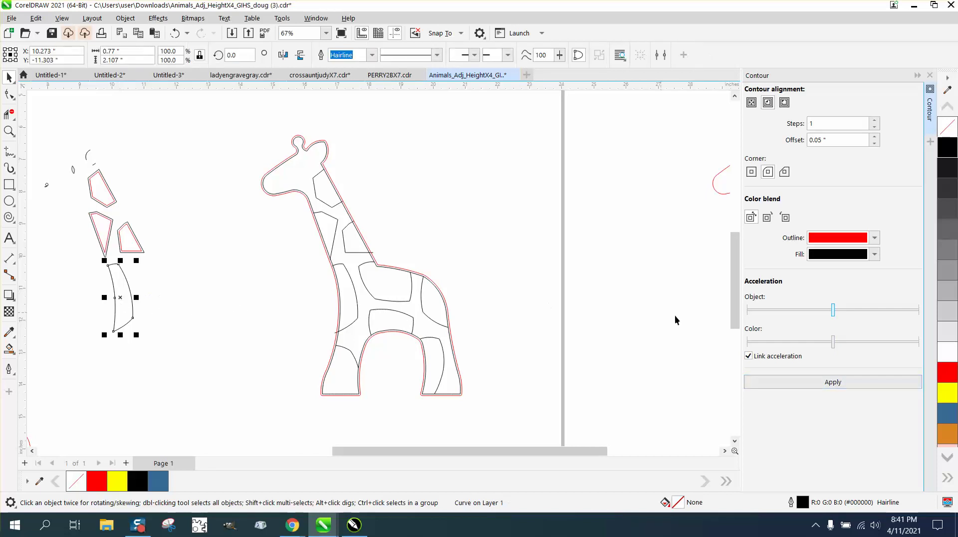
{"action": "left_click", "coordinate": [822, 380]}
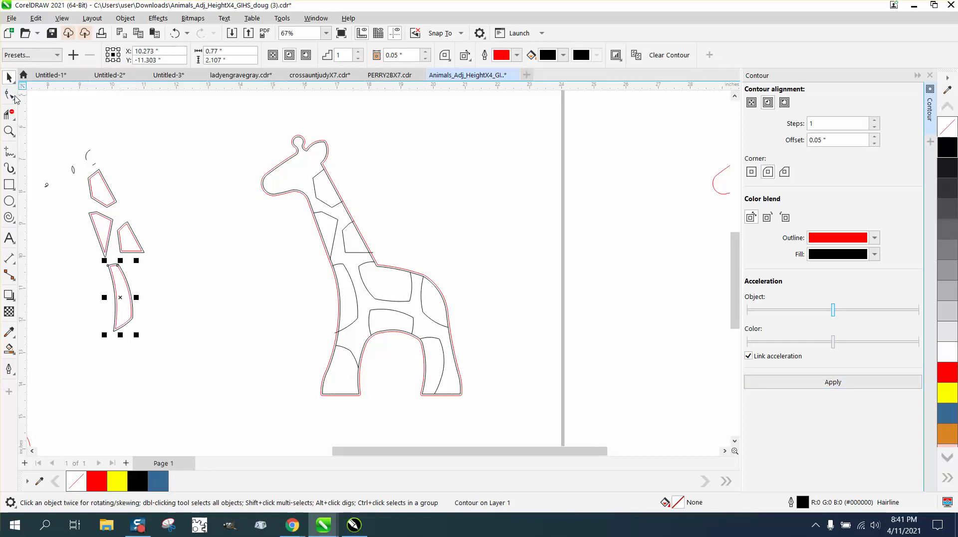
Smart Fill the inner contours of the chest, front neck, rear neck and upper neck spot copies in black and move the fills onto the giraffe
{"action": "left_click", "coordinate": [9, 348]}
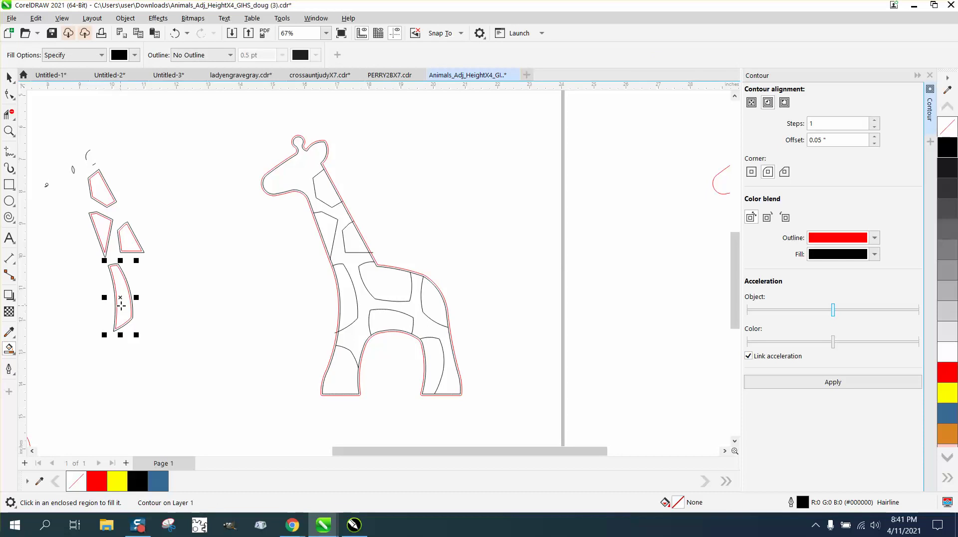
{"action": "left_click", "coordinate": [121, 304]}
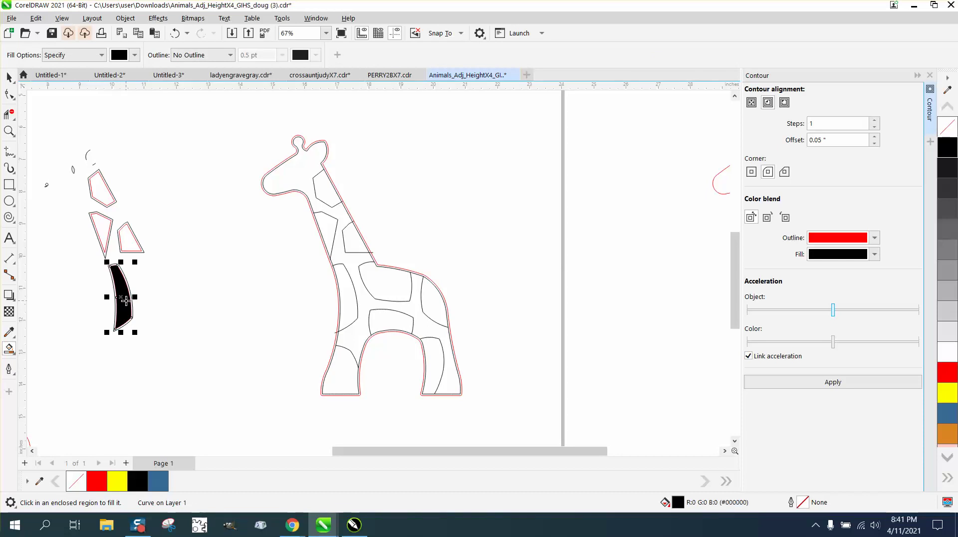
{"action": "left_click_drag", "start_coordinate": [121, 299], "coordinate": [346, 297]}
{"action": "left_click", "coordinate": [101, 231]}
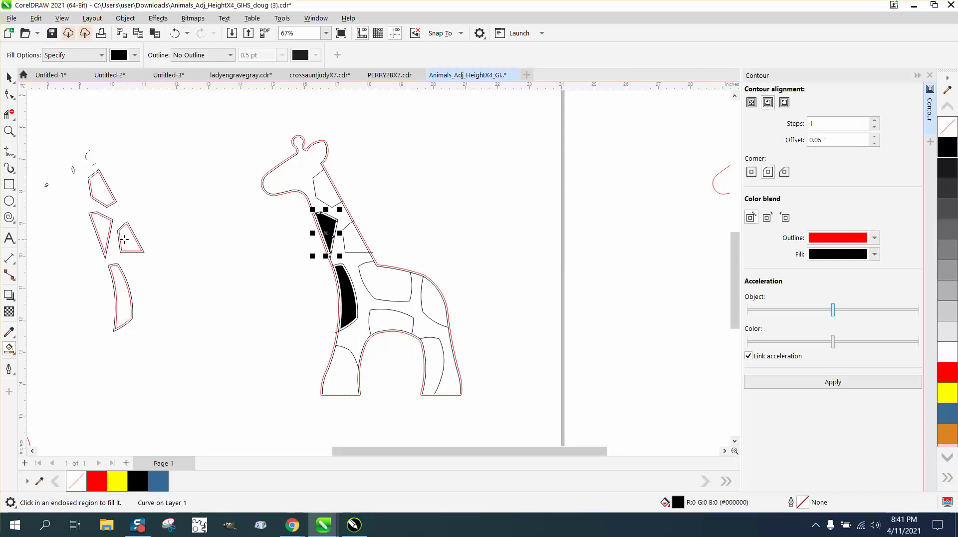
{"action": "left_click", "coordinate": [130, 239]}
{"action": "left_click", "coordinate": [104, 193]}
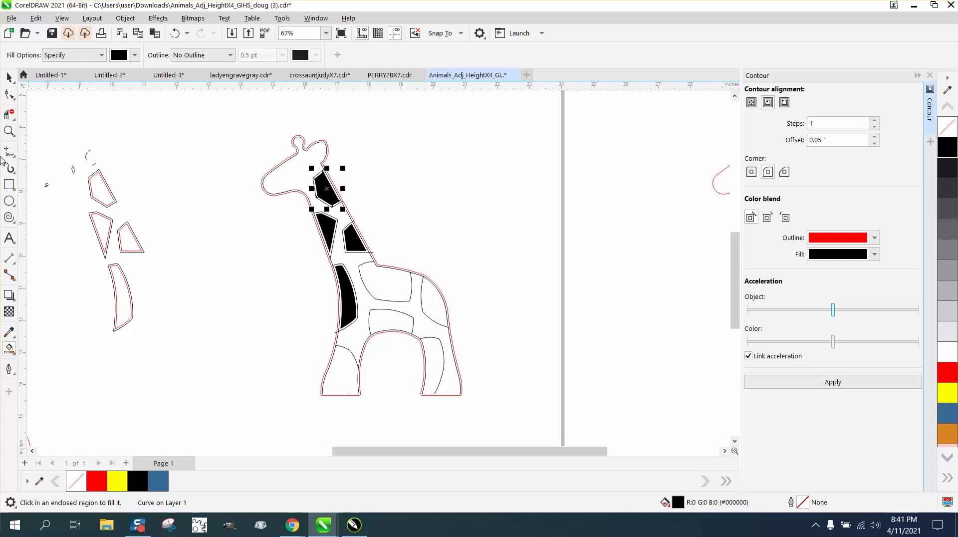
Give the upper neck and front neck fills no fill and a black outline, and move them 7" left into their spot copies
{"action": "left_click", "coordinate": [9, 131]}
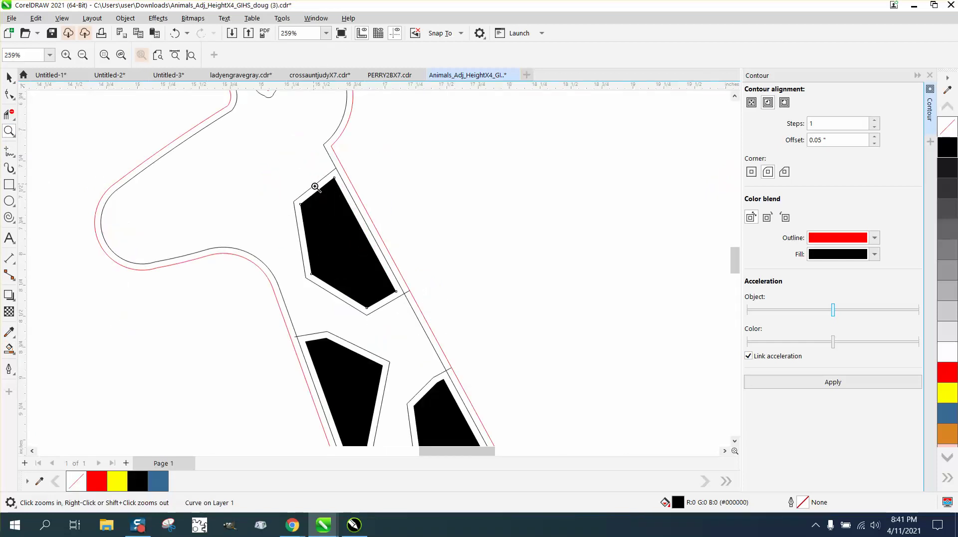
{"action": "left_click", "coordinate": [9, 77]}
{"action": "scroll", "coordinate": [430, 149], "scroll_direction": "down", "scroll_amount": 5}
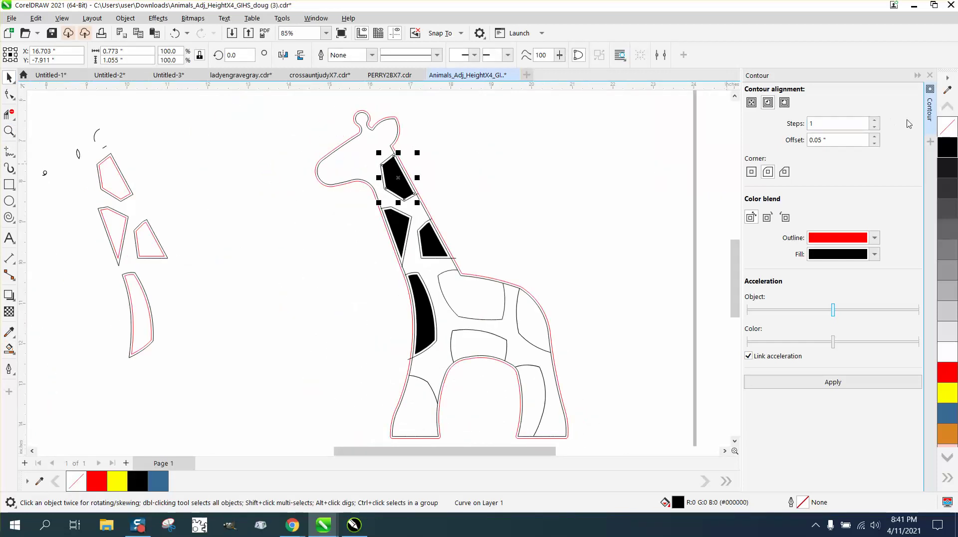
{"action": "left_click", "coordinate": [947, 126]}
{"action": "right_click", "coordinate": [938, 151]}
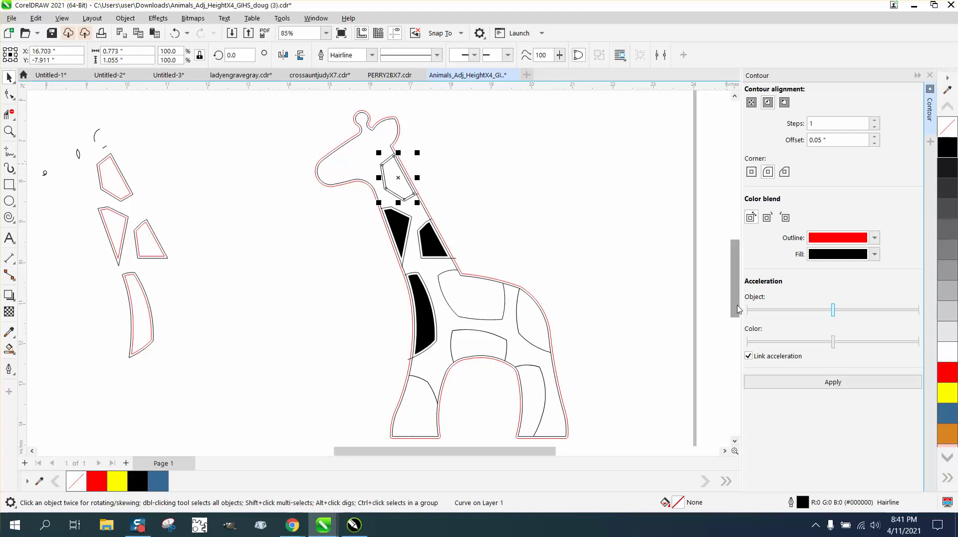
{"action": "key", "text": "Tab"}
{"action": "left_click", "coordinate": [392, 237]}
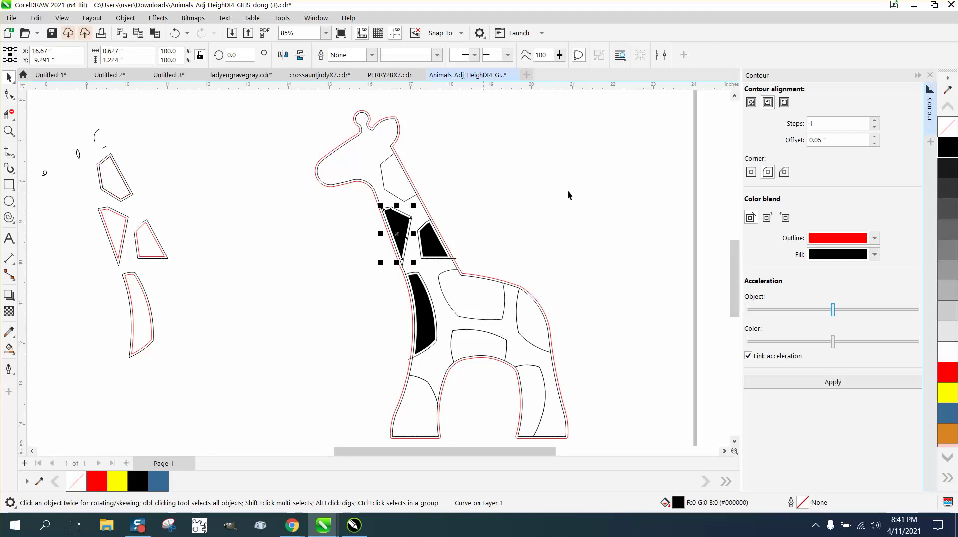
{"action": "left_click", "coordinate": [947, 126]}
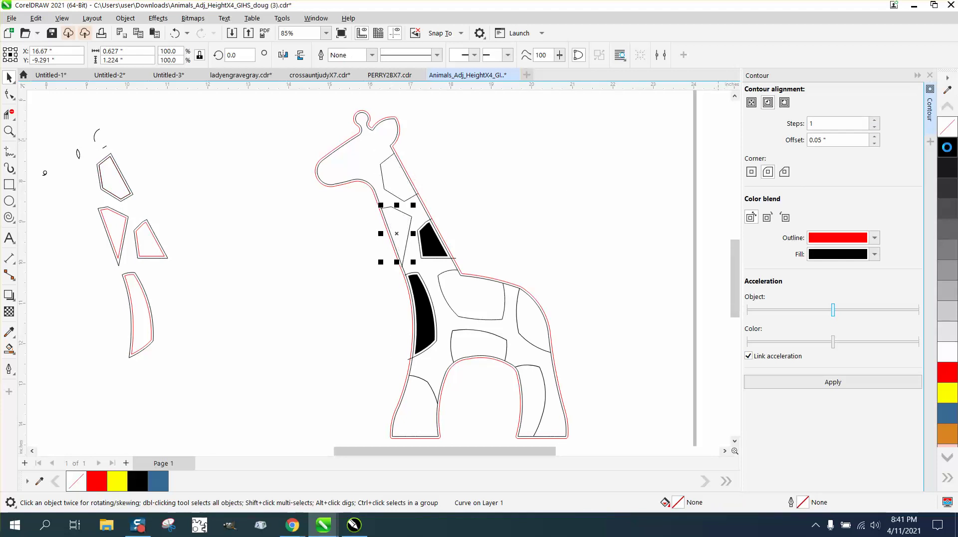
{"action": "right_click", "coordinate": [947, 148]}
{"action": "key", "text": "Tab"}
Give the rear neck and chest fills no fill and a black outline, and move them 7" left into their spot copies
{"action": "left_click", "coordinate": [433, 256]}
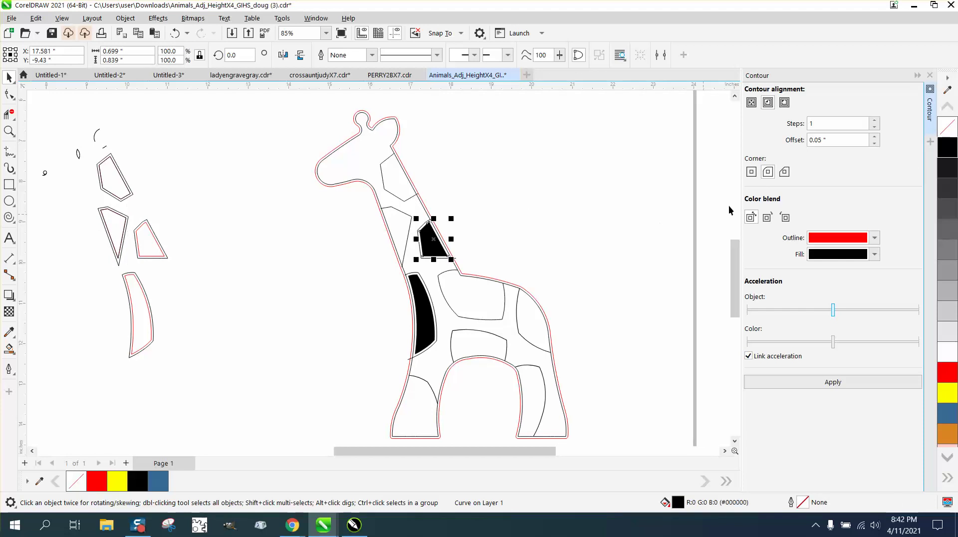
{"action": "left_click", "coordinate": [948, 126]}
{"action": "right_click", "coordinate": [948, 147]}
{"action": "key", "text": "Tab"}
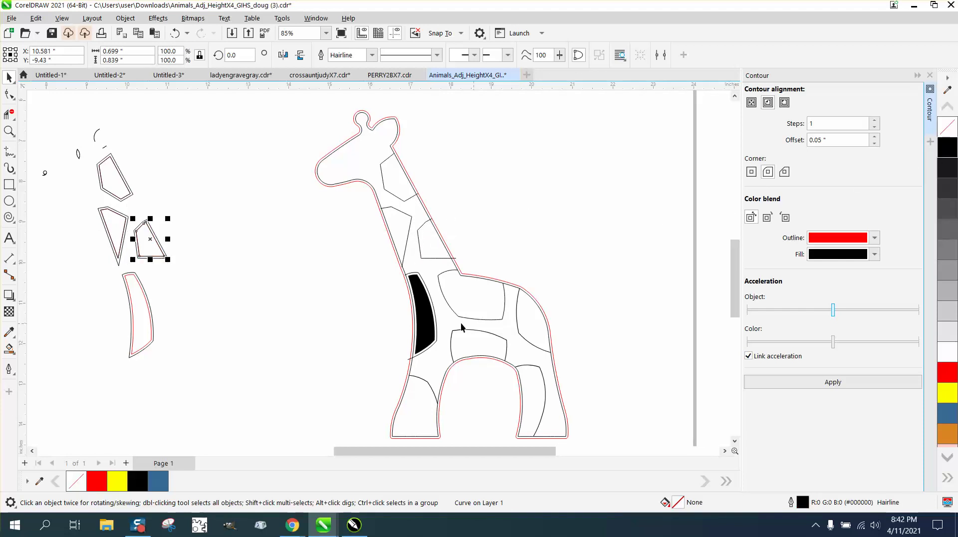
{"action": "left_click", "coordinate": [419, 323]}
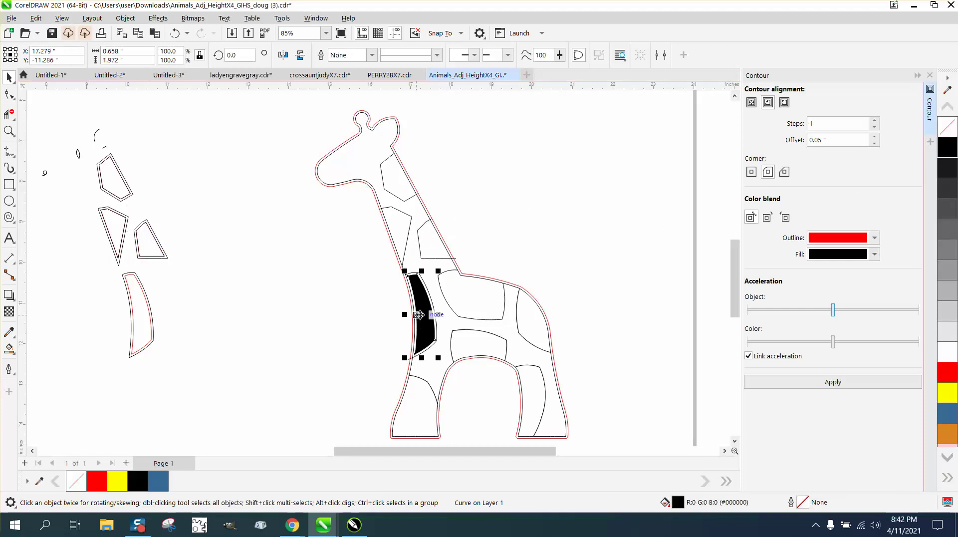
{"action": "left_click", "coordinate": [948, 126]}
{"action": "right_click", "coordinate": [951, 148]}
{"action": "key", "text": "Tab"}
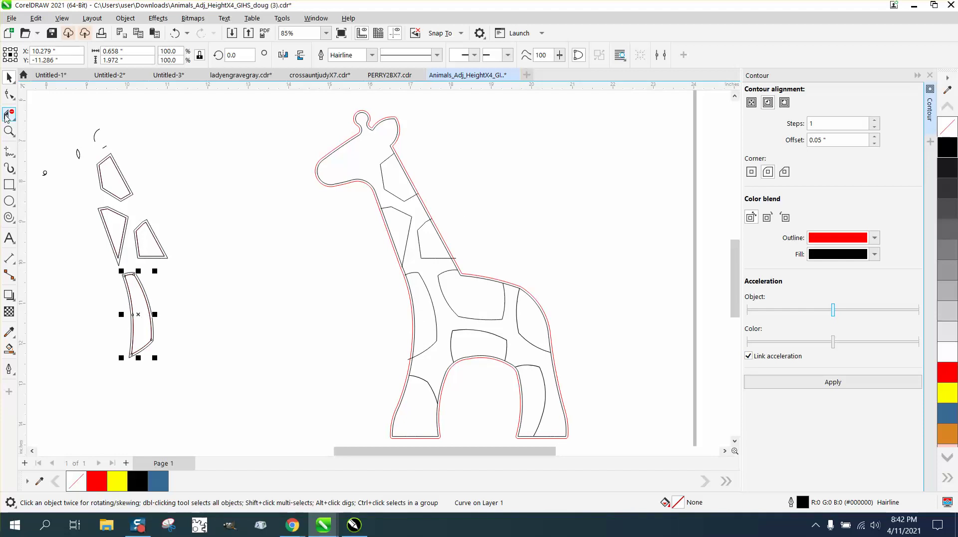
Select all four contoured spot copies with the Freehand Pick tool and break them apart
{"action": "left_click", "coordinate": [9, 131]}
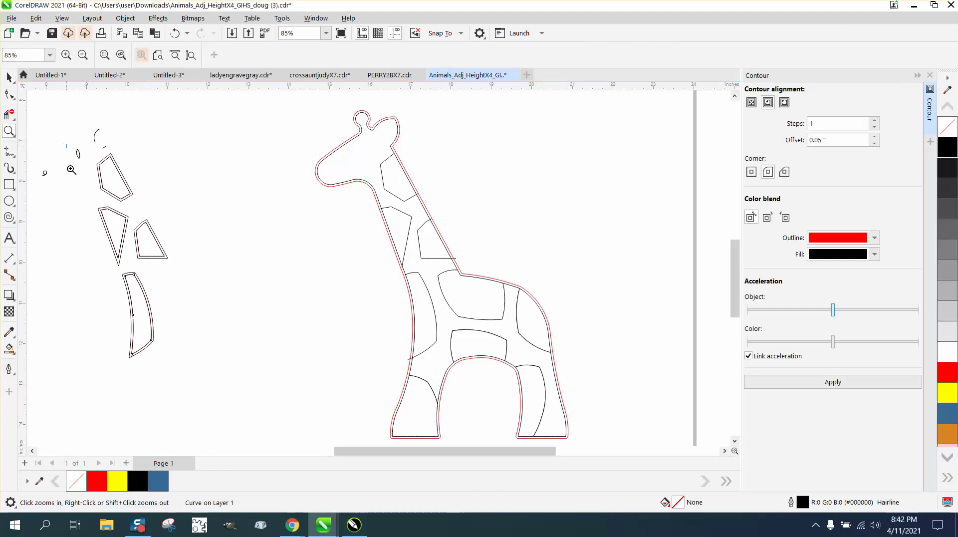
{"action": "left_click_drag", "start_coordinate": [67, 143], "coordinate": [271, 344]}
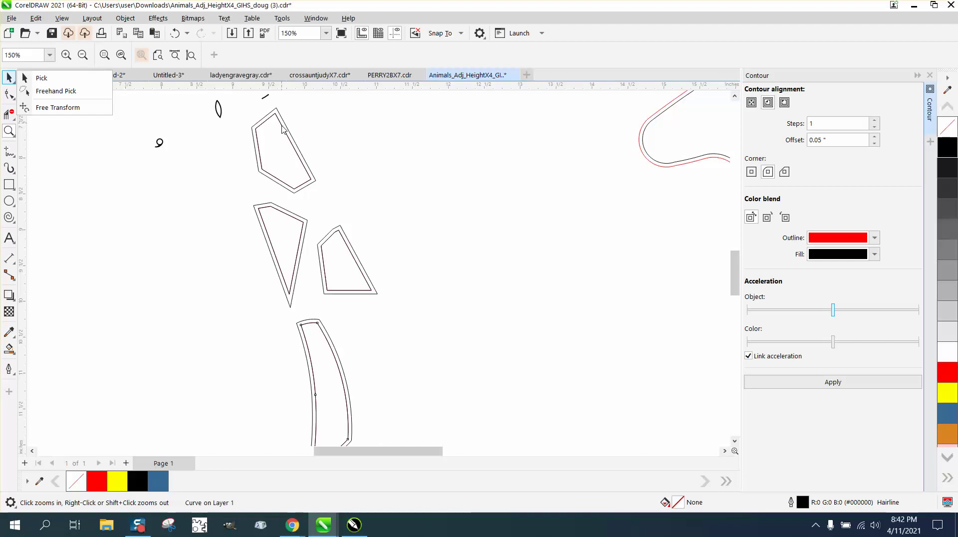
{"action": "left_click", "coordinate": [50, 91]}
{"action": "scroll", "coordinate": [368, 140], "scroll_direction": "down", "scroll_amount": 1}
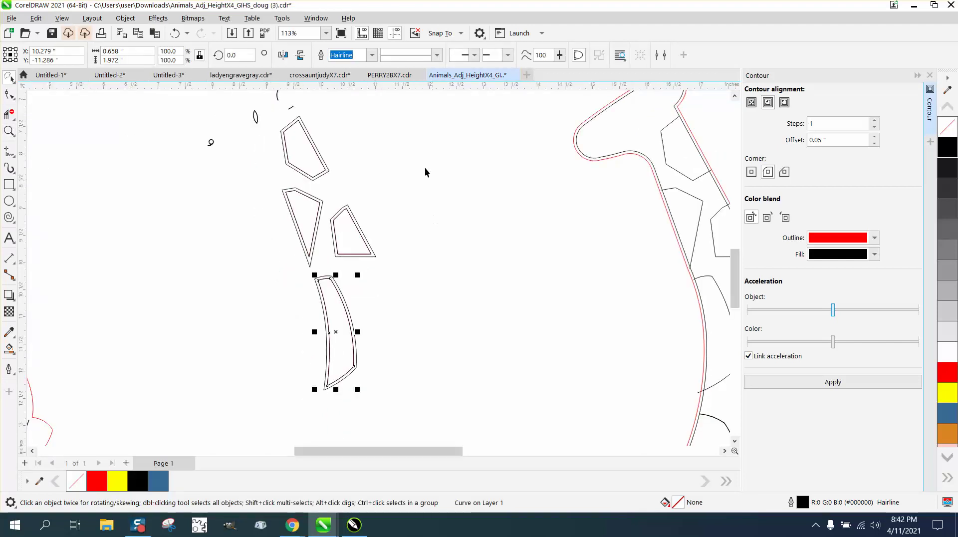
{"action": "mouse_move", "coordinate": [397, 113]}
{"action": "left_mouse_down"}
{"action": "mouse_move", "coordinate": [314, 389]}
{"action": "mouse_move", "coordinate": [260, 389]}
{"action": "mouse_move", "coordinate": [241, 319]}
{"action": "mouse_move", "coordinate": [244, 181]}
{"action": "mouse_move", "coordinate": [309, 101]}
{"action": "left_mouse_up"}
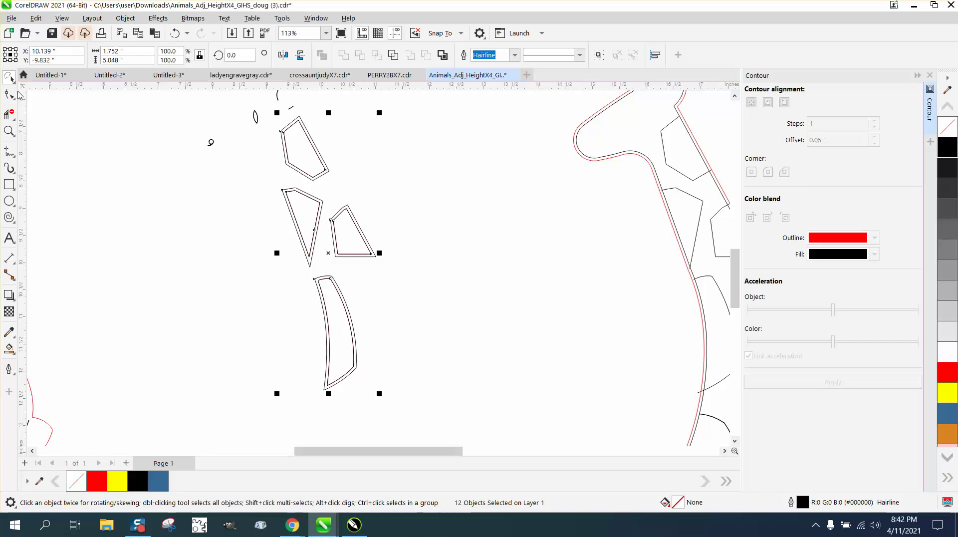
{"action": "left_click", "coordinate": [126, 18]}
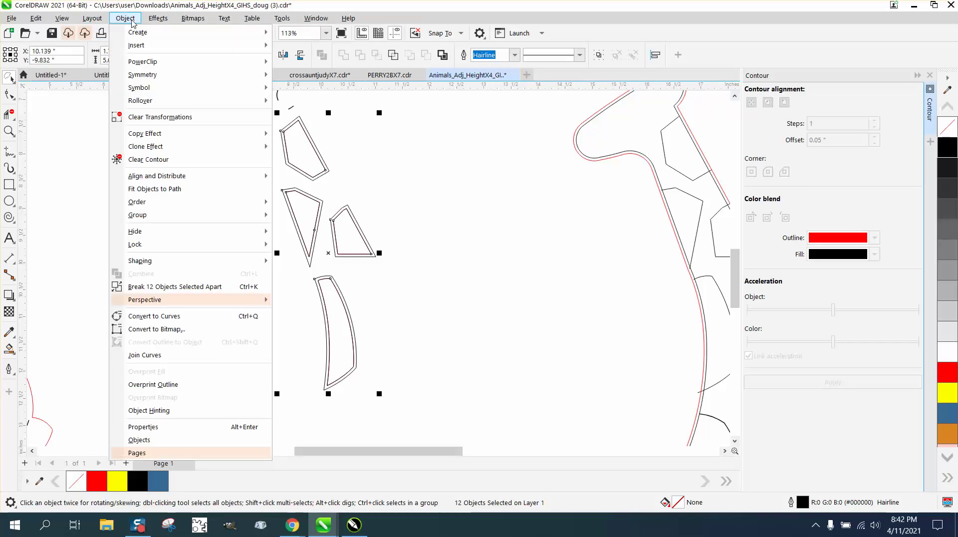
{"action": "left_click", "coordinate": [175, 287]}
{"action": "left_click", "coordinate": [421, 154]}
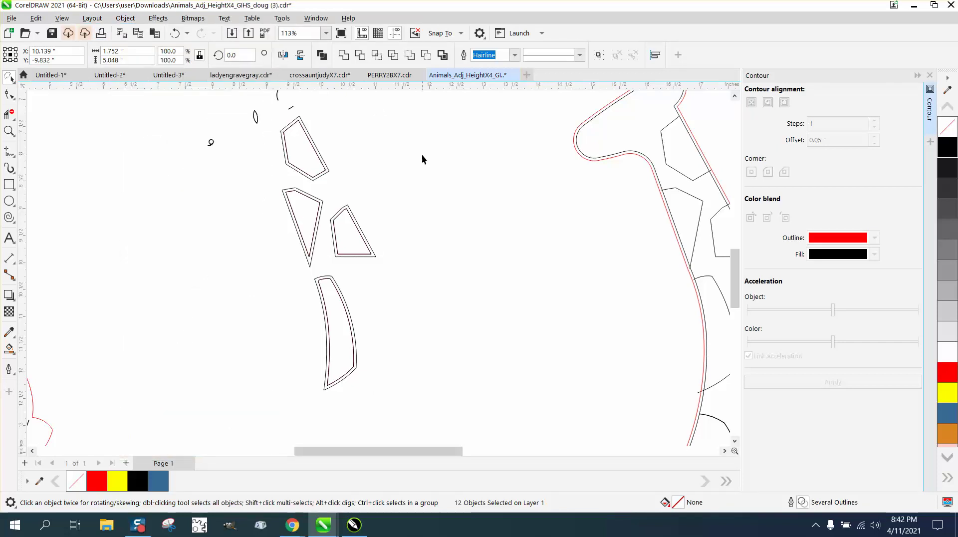
Move the outer outlines of the four spot copies 7" right, back onto the giraffe, leaving the inner shapes in place
{"action": "left_click", "coordinate": [328, 165]}
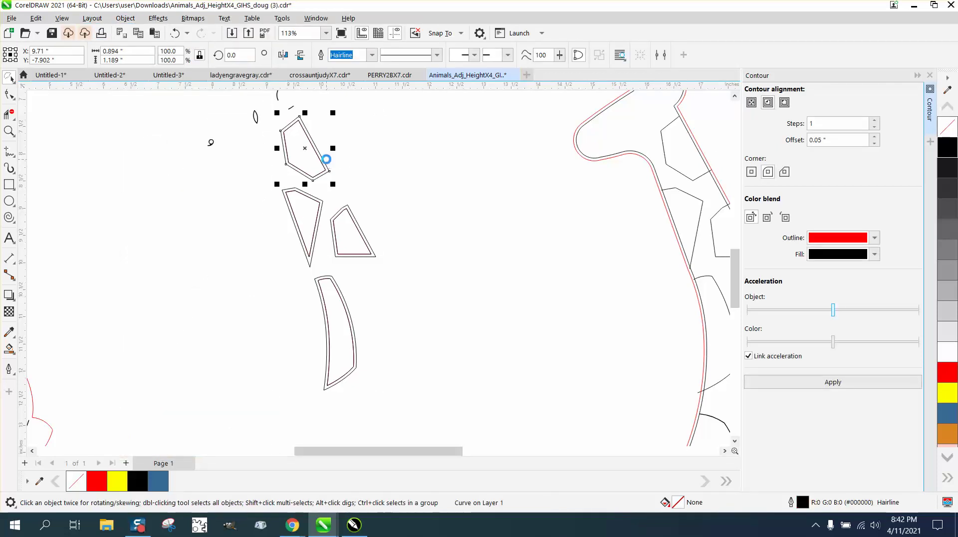
{"action": "left_click_drag", "start_coordinate": [325, 156], "coordinate": [705, 156]}
{"action": "left_click", "coordinate": [324, 205]}
{"action": "key", "text": "ctrl+r"}
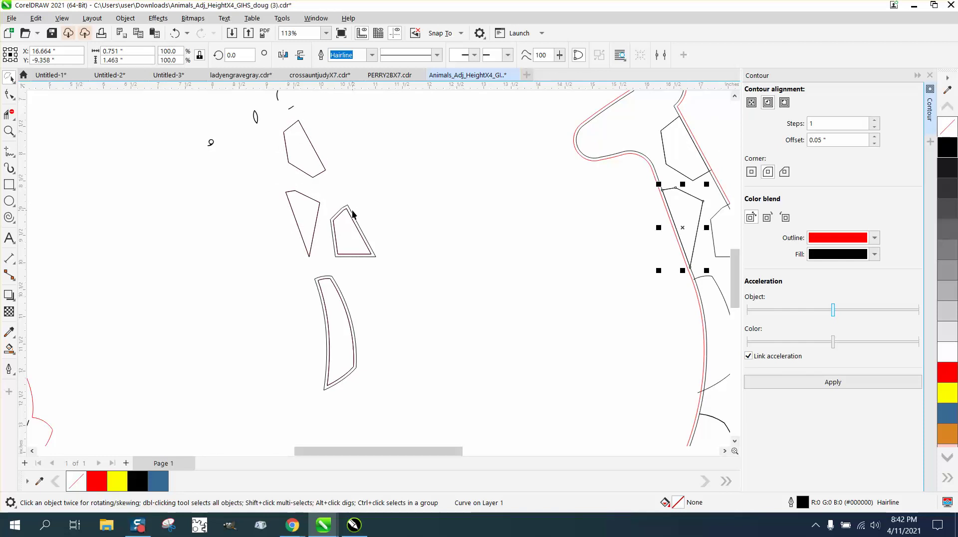
{"action": "left_click", "coordinate": [350, 214]}
{"action": "key", "text": "ctrl+r"}
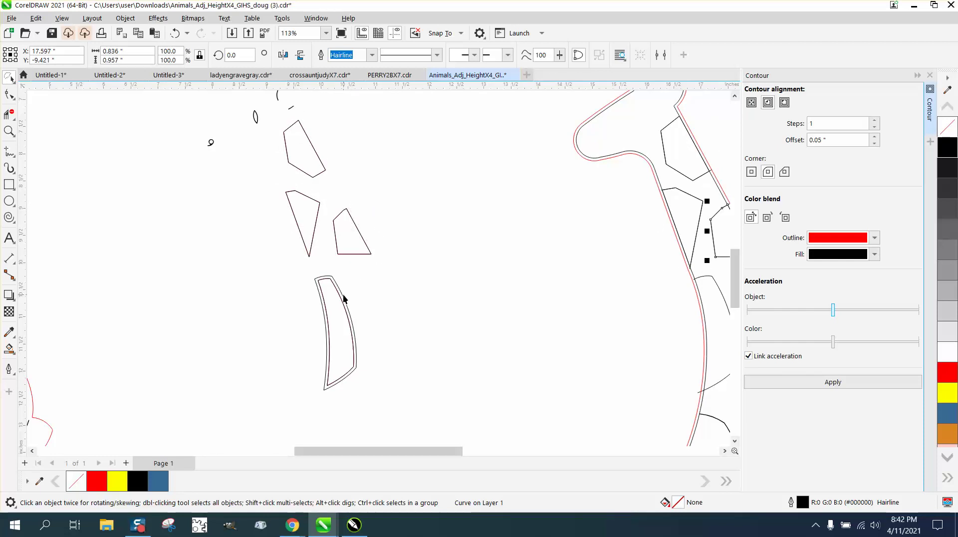
{"action": "left_click", "coordinate": [345, 298]}
{"action": "key", "text": "ctrl+r"}
{"action": "scroll", "coordinate": [327, 266], "scroll_direction": "down", "scroll_amount": 1}
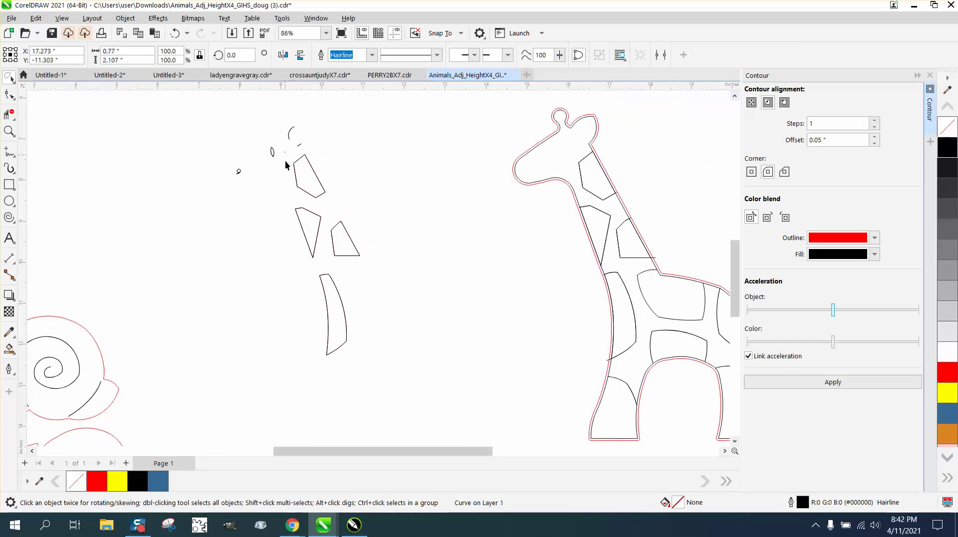
Select the extracted inner spot shapes and set their outline to 1.0 pt black
{"action": "left_click", "coordinate": [408, 364]}
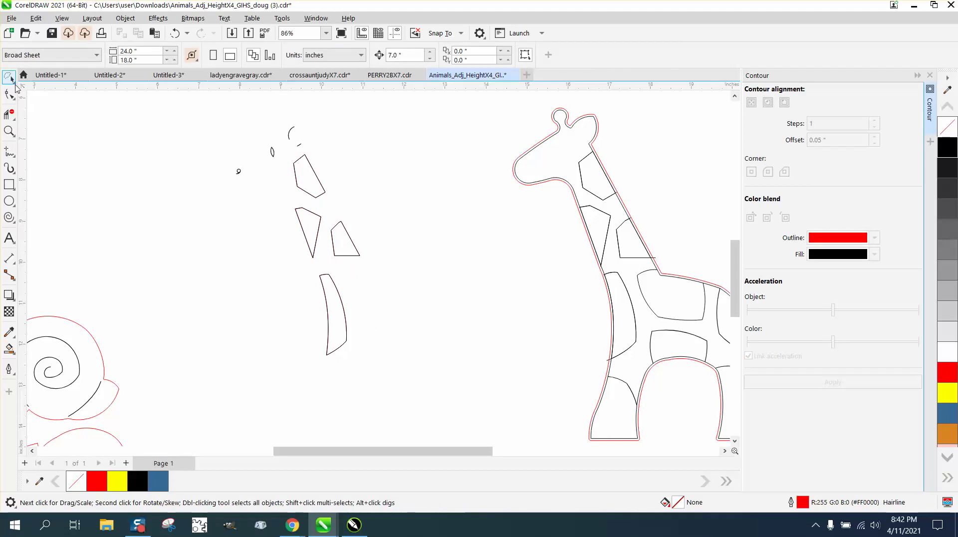
{"action": "left_click", "coordinate": [14, 82]}
{"action": "left_click", "coordinate": [40, 77]}
{"action": "left_click_drag", "start_coordinate": [427, 382], "coordinate": [428, 384]}
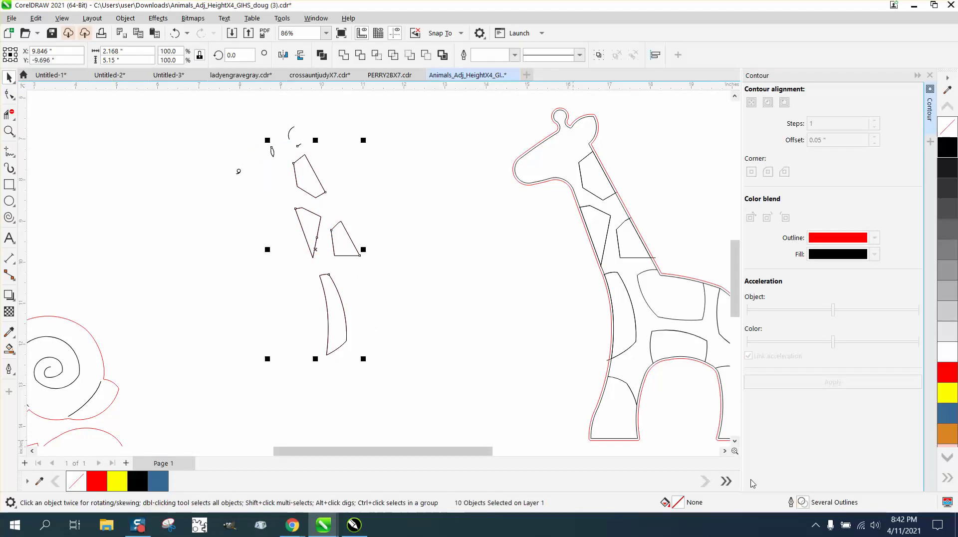
{"action": "double_click", "coordinate": [805, 503]}
{"action": "left_click", "coordinate": [404, 219]}
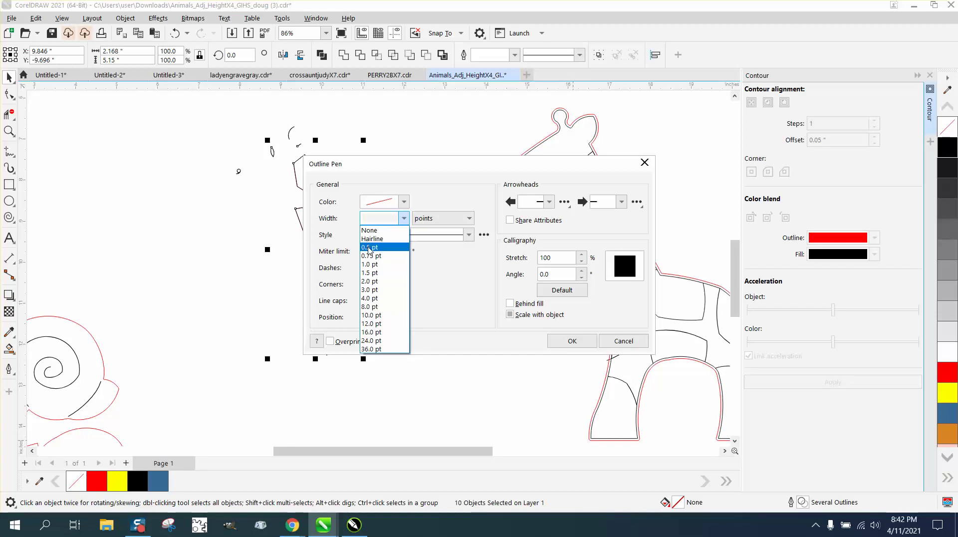
{"action": "left_click", "coordinate": [370, 264]}
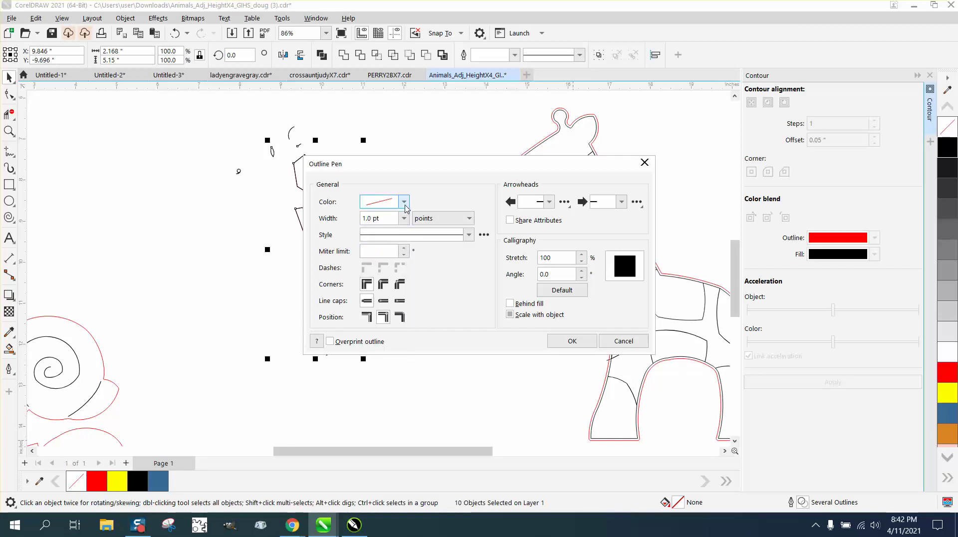
{"action": "left_click", "coordinate": [403, 202]}
{"action": "left_click", "coordinate": [377, 261]}
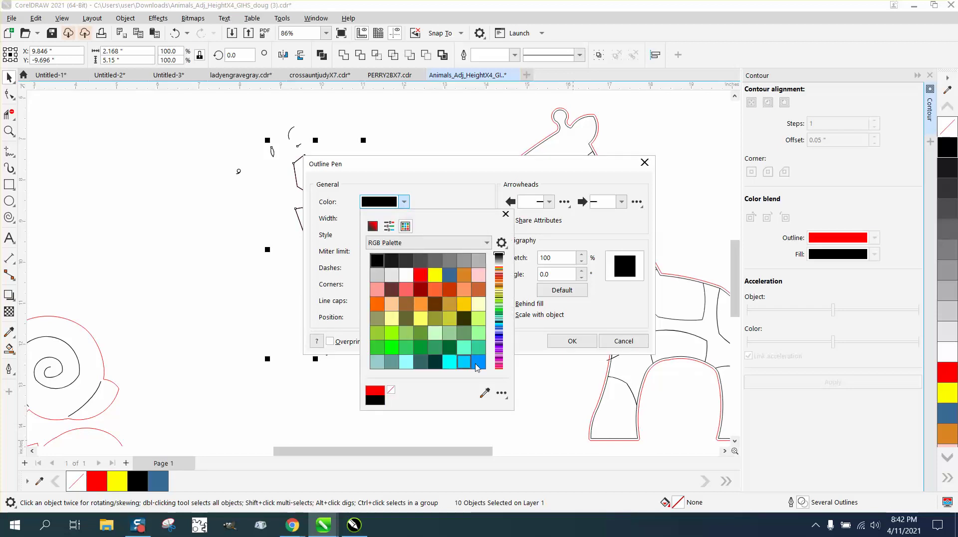
{"action": "left_click", "coordinate": [532, 394]}
{"action": "left_click", "coordinate": [572, 341]}
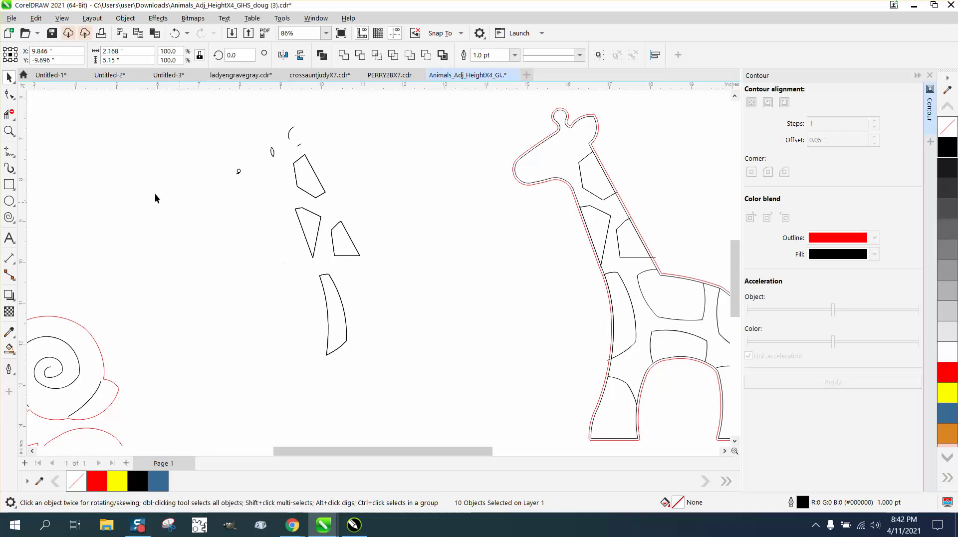
Delete the original upper neck and front neck spot outlines from the giraffe
{"action": "left_click", "coordinate": [580, 189]}
{"action": "left_click", "coordinate": [603, 196]}
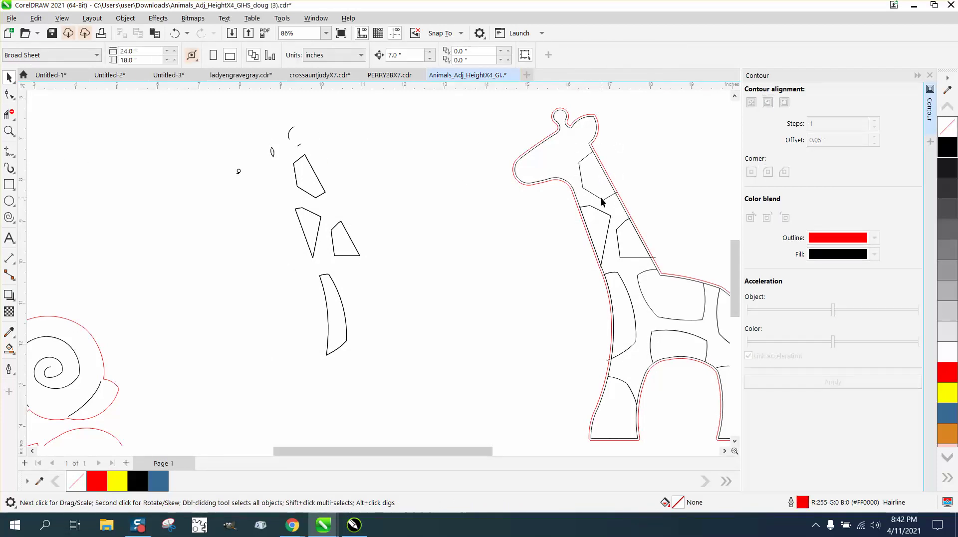
{"action": "left_click", "coordinate": [601, 200]}
{"action": "key", "text": "Delete"}
{"action": "left_click", "coordinate": [605, 213]}
{"action": "left_click", "coordinate": [624, 230]}
{"action": "left_click", "coordinate": [625, 230]}
{"action": "left_click", "coordinate": [605, 218]}
{"action": "left_click", "coordinate": [609, 214]}
{"action": "key", "text": "Delete"}
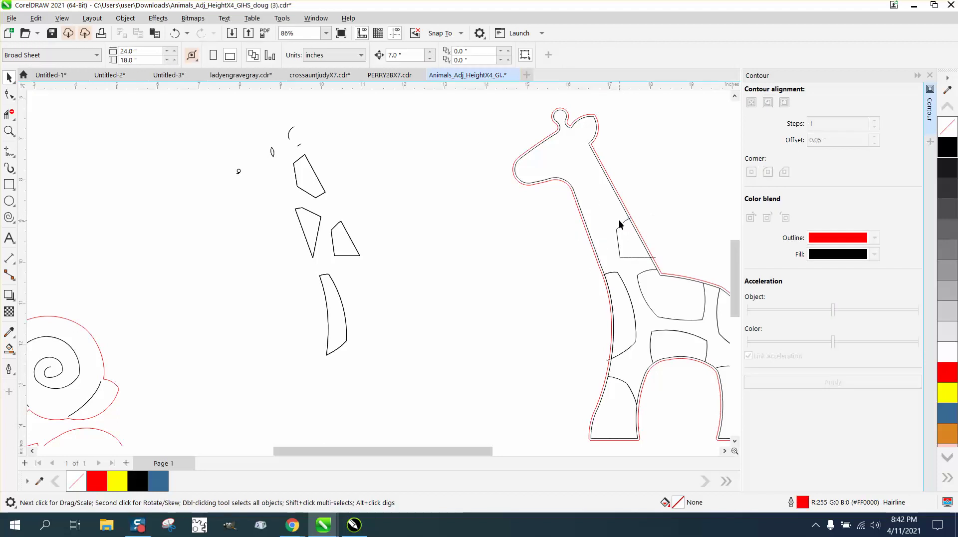
{"action": "left_click", "coordinate": [622, 220]}
{"action": "key", "text": "Delete"}
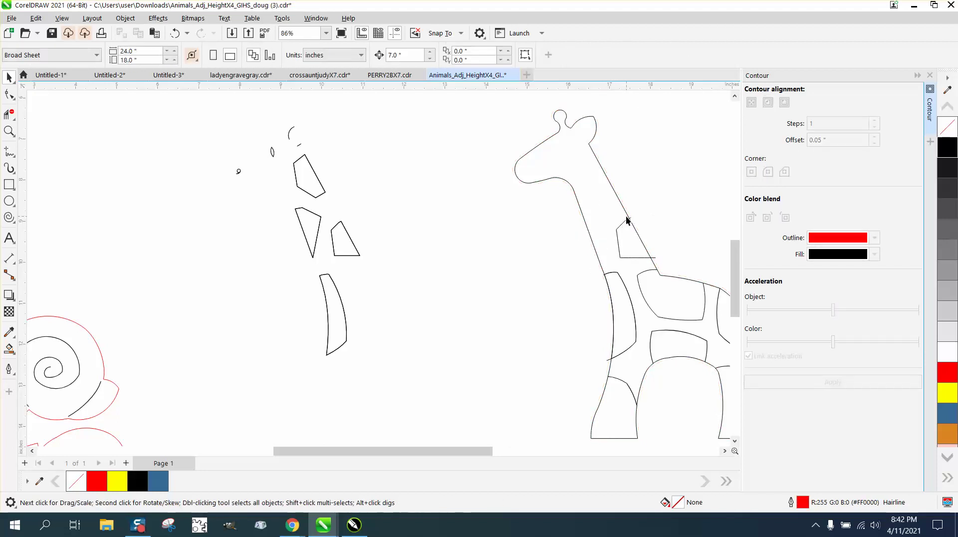
{"action": "left_click", "coordinate": [183, 36]}
Move the giraffe's red outline 7" left around the extracted spots and facial details, and inspect the neck area up close
{"action": "left_click", "coordinate": [576, 146]}
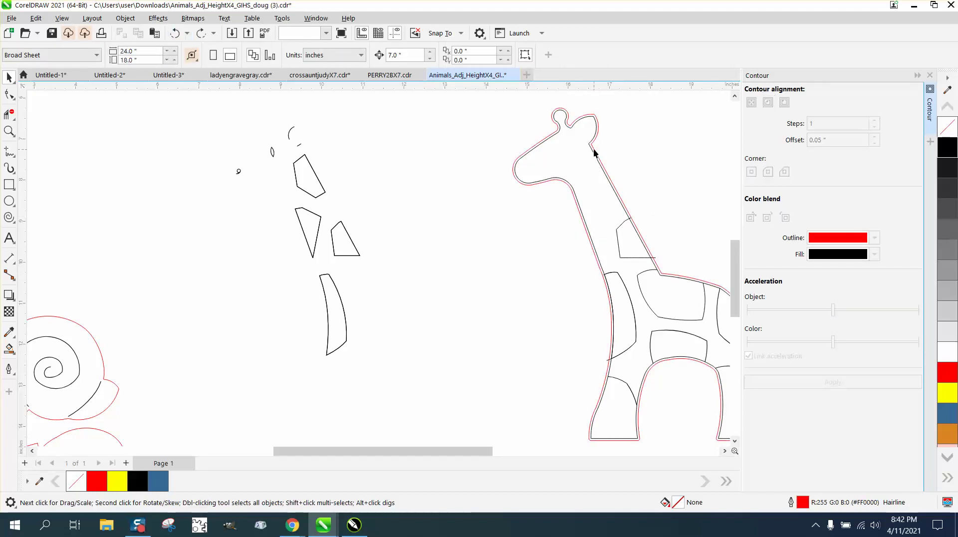
{"action": "left_click", "coordinate": [594, 152]}
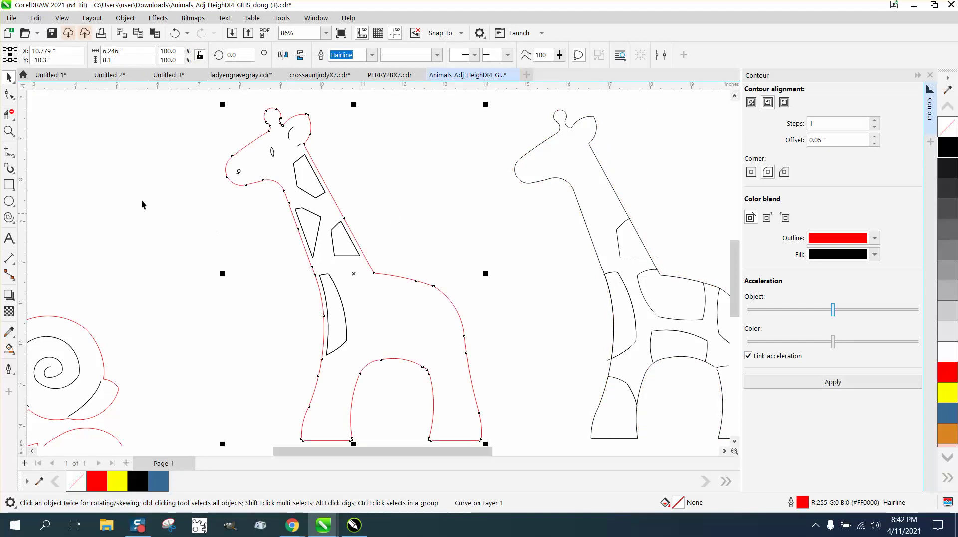
{"action": "left_click", "coordinate": [9, 131]}
{"action": "left_click_drag", "start_coordinate": [222, 144], "coordinate": [430, 247]}
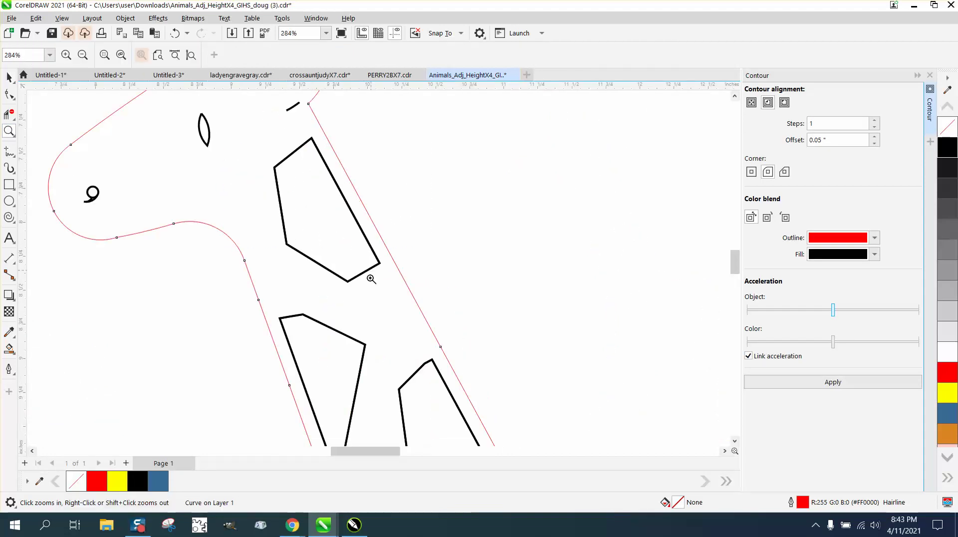
Fill the four inset spots on the giraffe's neck with black using Smart Fill, and undo the fill of the lowest one
{"action": "scroll", "coordinate": [280, 206], "scroll_direction": "down", "scroll_amount": 1}
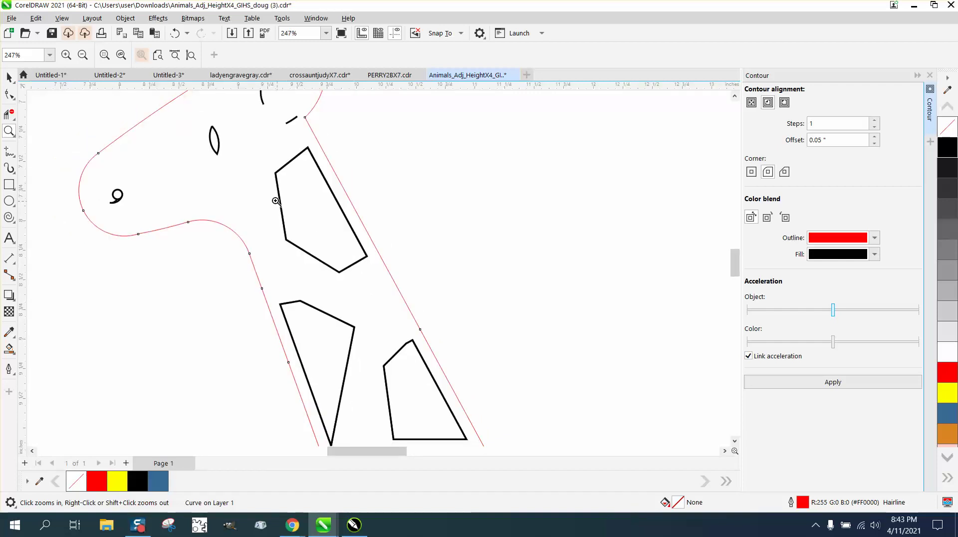
{"action": "scroll", "coordinate": [276, 201], "scroll_direction": "down", "scroll_amount": 6}
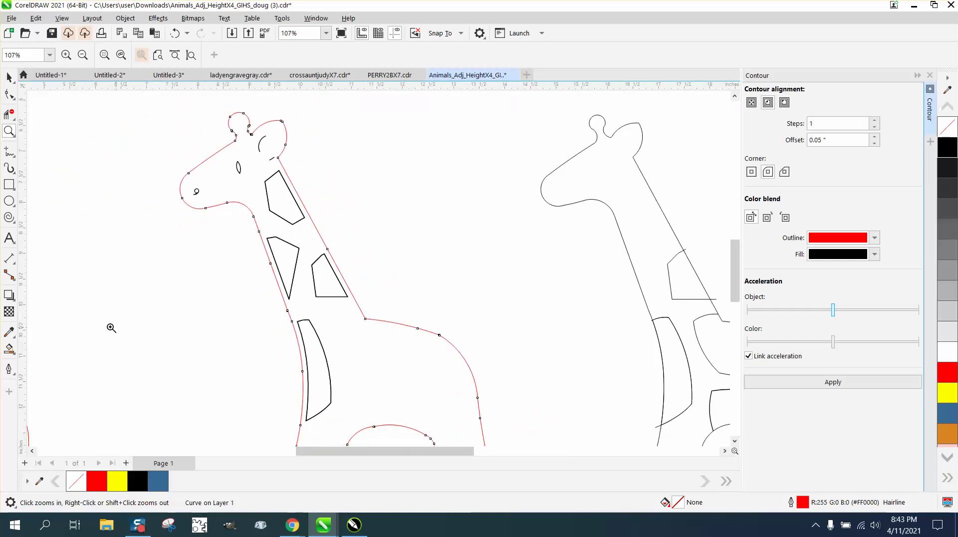
{"action": "left_click", "coordinate": [9, 348]}
{"action": "left_click", "coordinate": [277, 207]}
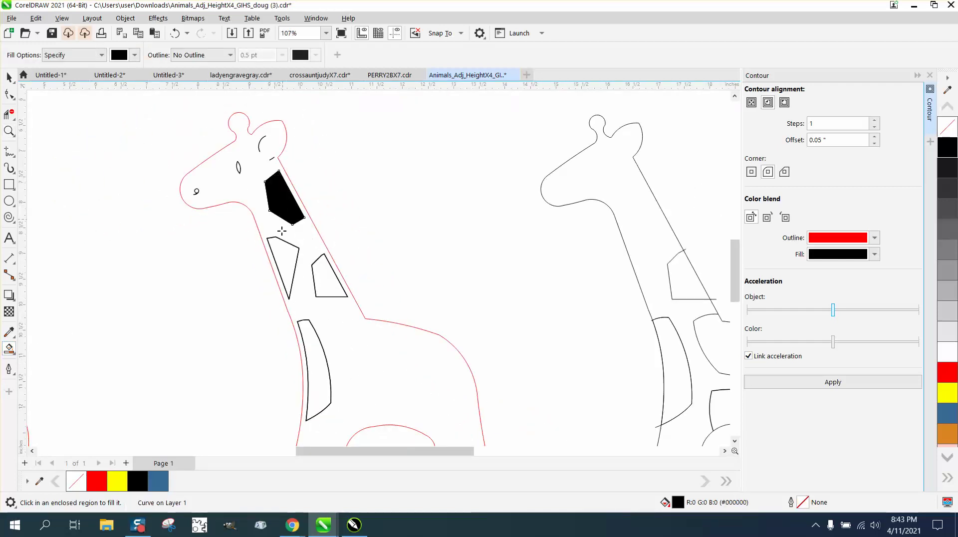
{"action": "left_click", "coordinate": [280, 255]}
{"action": "left_click", "coordinate": [322, 272]}
{"action": "left_click", "coordinate": [314, 352]}
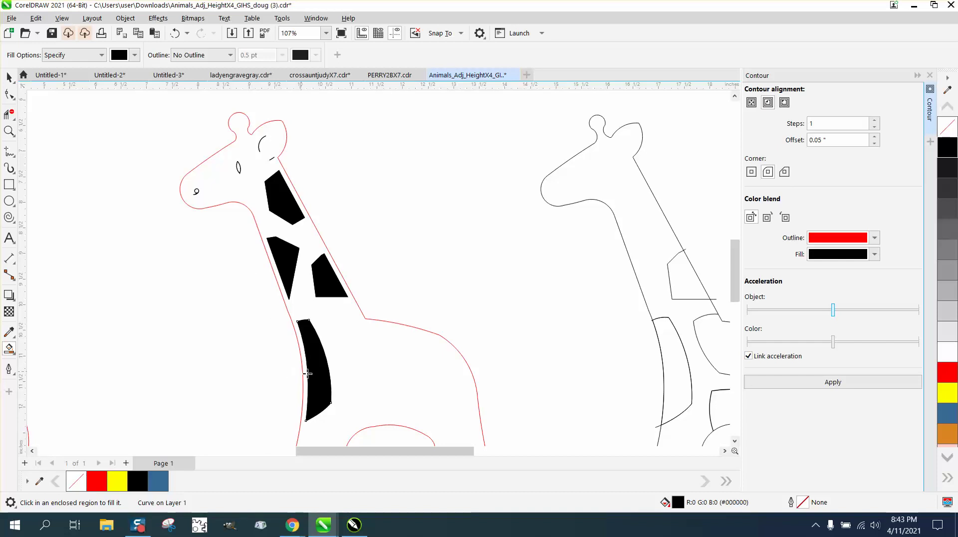
{"action": "scroll", "coordinate": [286, 302], "scroll_direction": "down", "scroll_amount": 1}
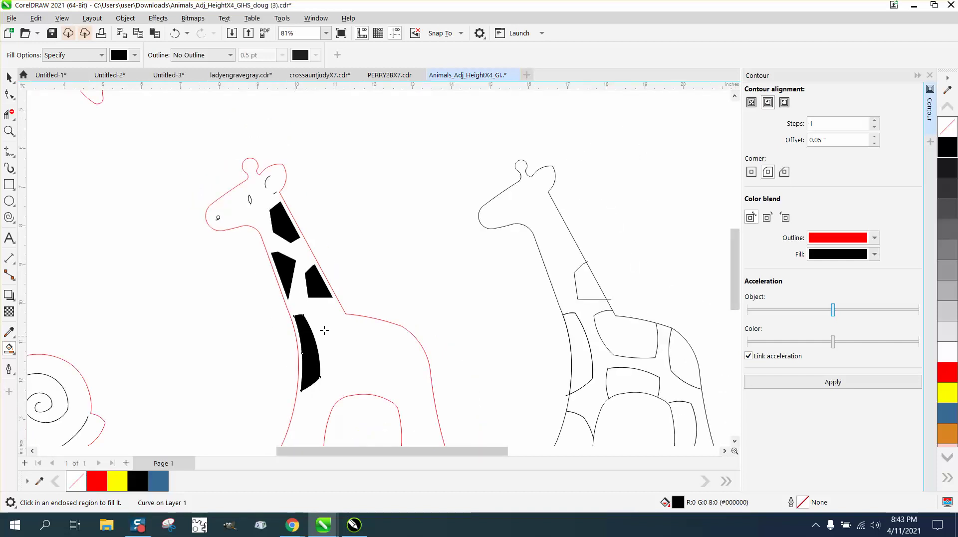
{"action": "left_click", "coordinate": [175, 33]}
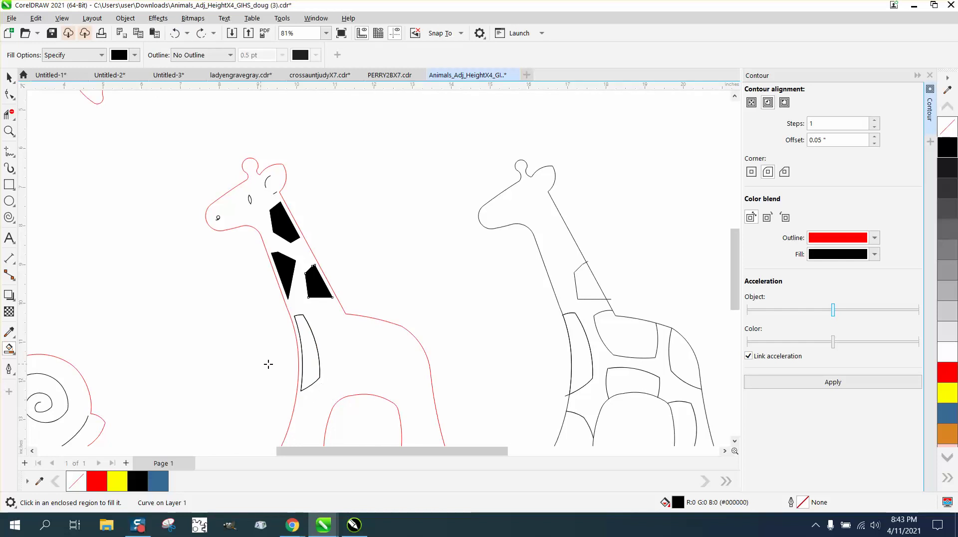
Select the whole grouped hedgehog drawing above the giraffe, including its red outline and inner detail lines
{"action": "left_click", "coordinate": [9, 77]}
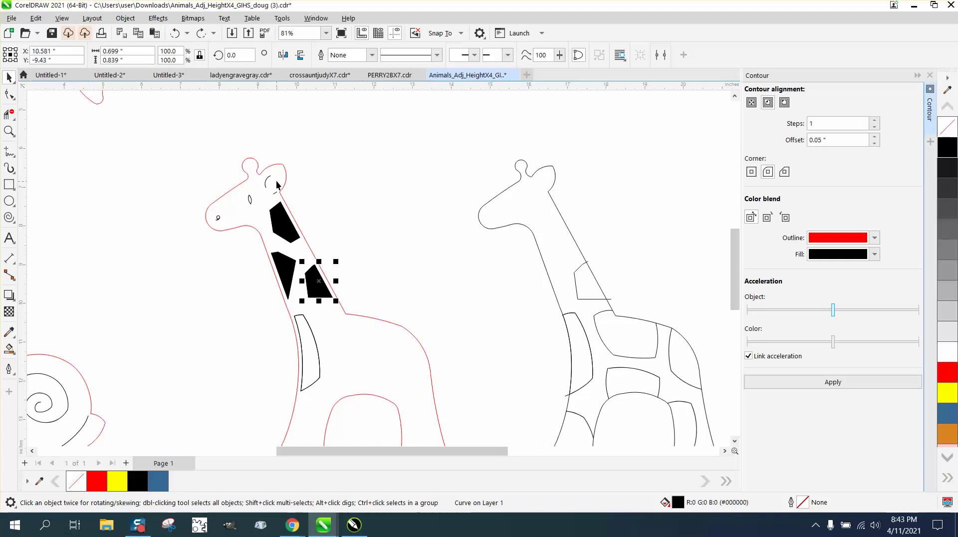
{"action": "scroll", "coordinate": [277, 185], "scroll_direction": "down", "scroll_amount": 6}
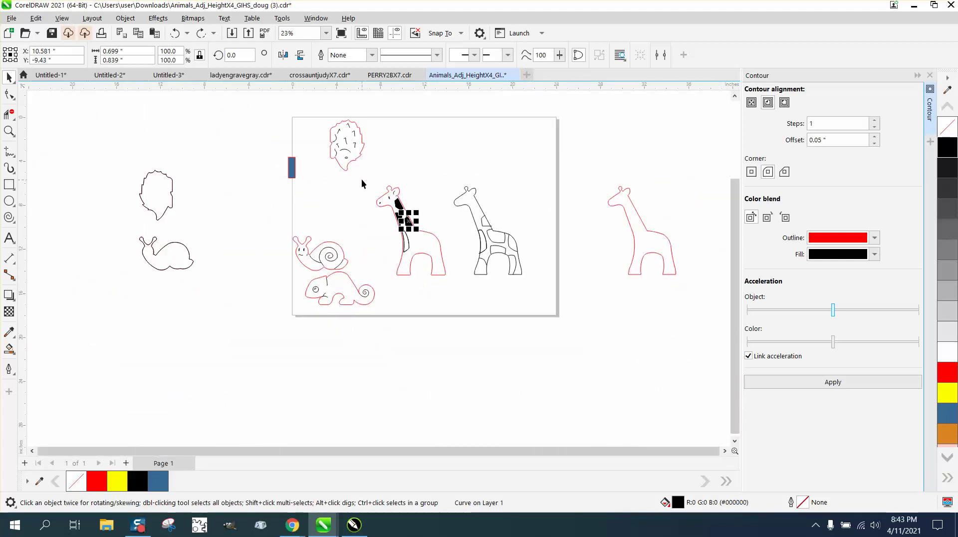
{"action": "left_click_drag", "start_coordinate": [365, 178], "coordinate": [420, 234]}
{"action": "left_click", "coordinate": [9, 130]}
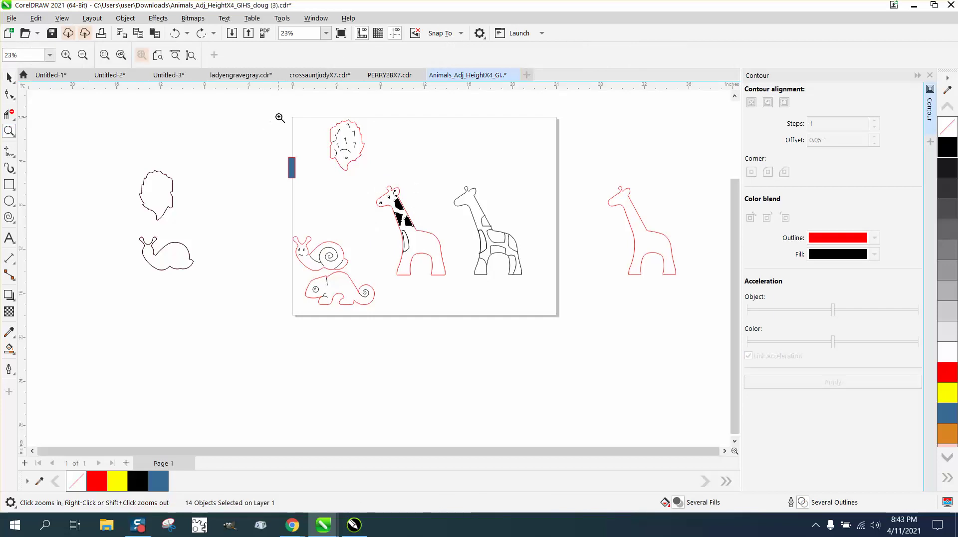
{"action": "left_click_drag", "start_coordinate": [278, 117], "coordinate": [441, 176]}
{"action": "left_click", "coordinate": [9, 78]}
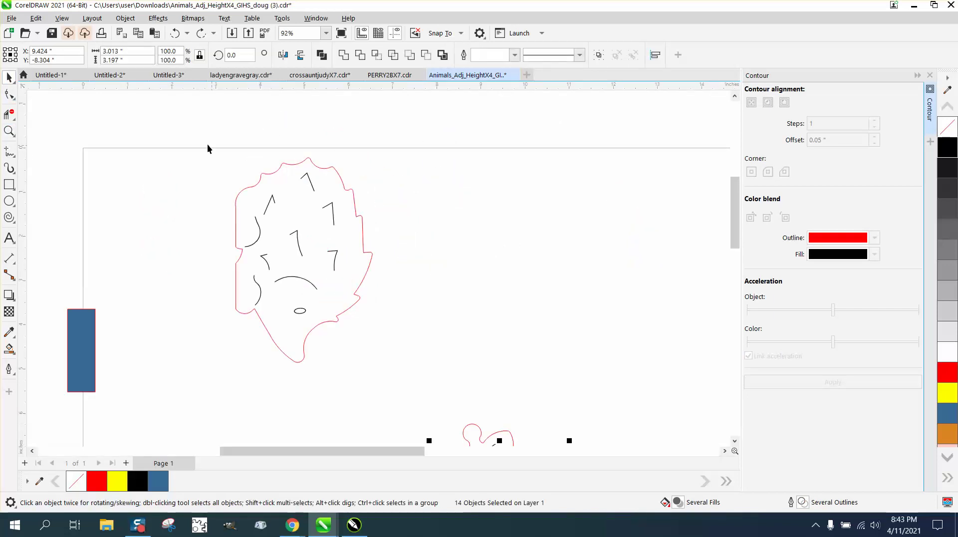
{"action": "left_click_drag", "start_coordinate": [204, 147], "coordinate": [369, 327]}
{"action": "left_click_drag", "start_coordinate": [429, 373], "coordinate": [429, 373]}
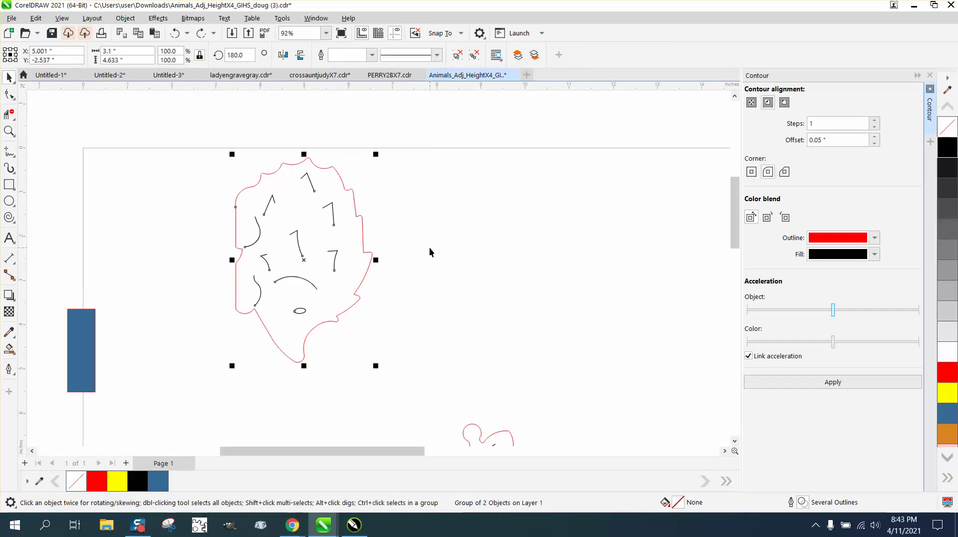
Try moving the hedgehog group about 3.6" to the right, and undo the move
{"action": "left_click", "coordinate": [360, 215]}
{"action": "left_click_drag", "start_coordinate": [359, 214], "coordinate": [518, 217]}
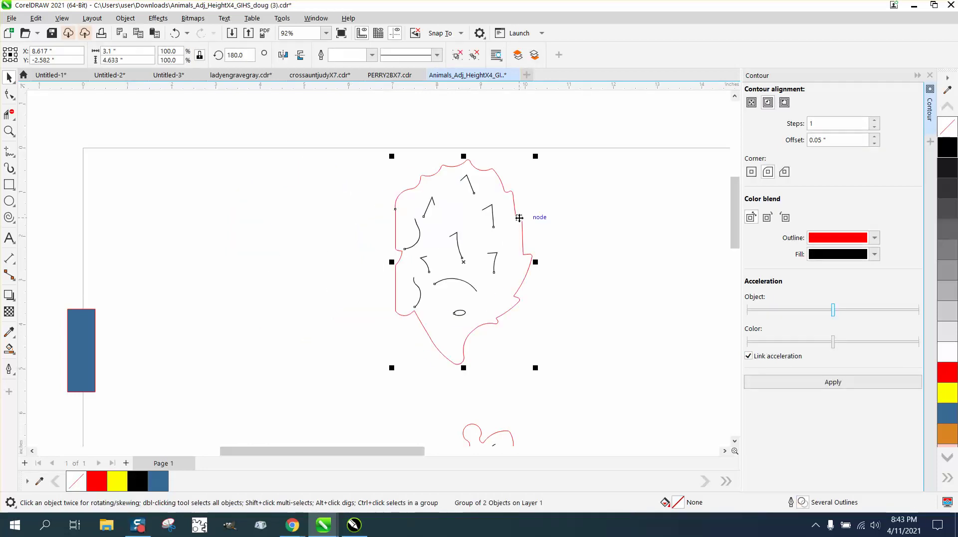
{"action": "left_click", "coordinate": [173, 34]}
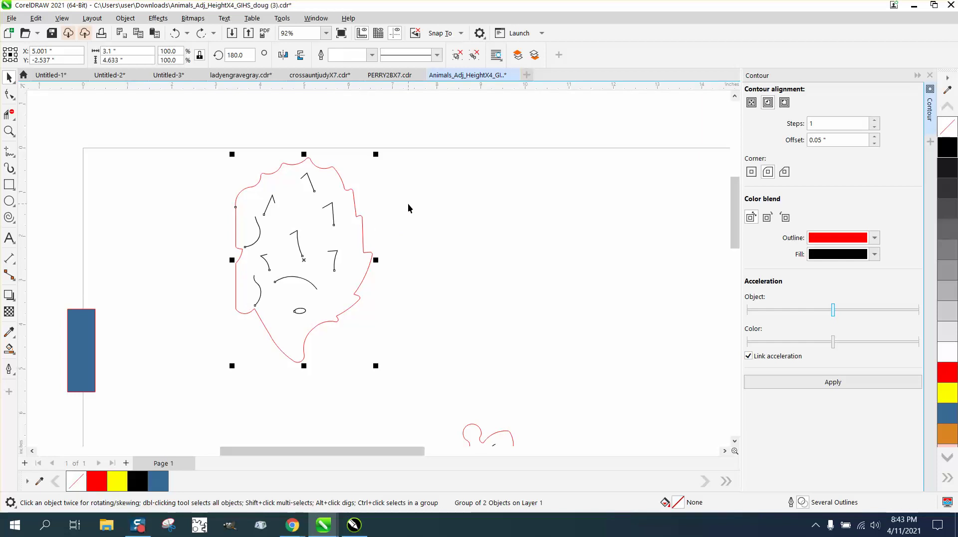
Ungroup the hedgehog drawing and delete its red outer outline, keeping the inner detail lines
{"action": "left_click", "coordinate": [125, 18]}
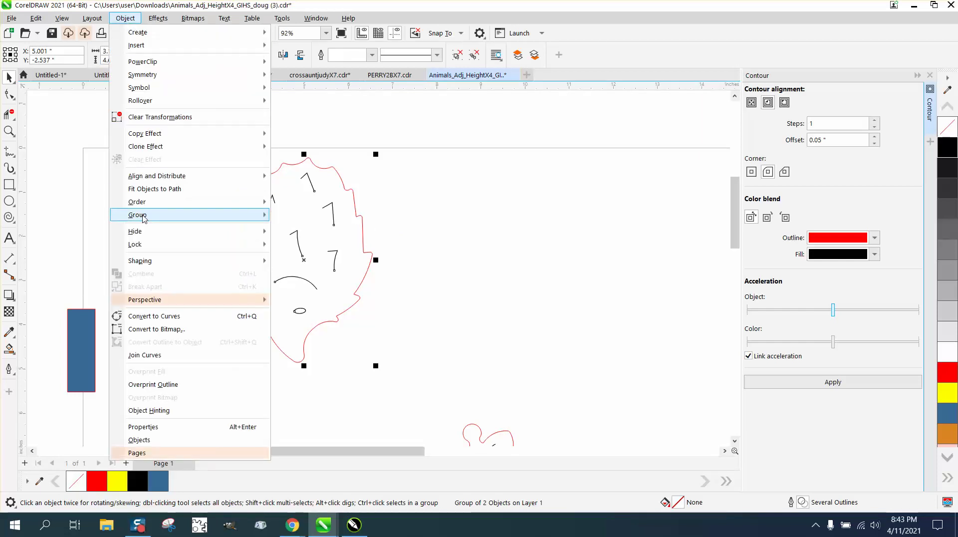
{"action": "mouse_move", "coordinate": [144, 219]}
{"action": "left_click", "coordinate": [300, 233]}
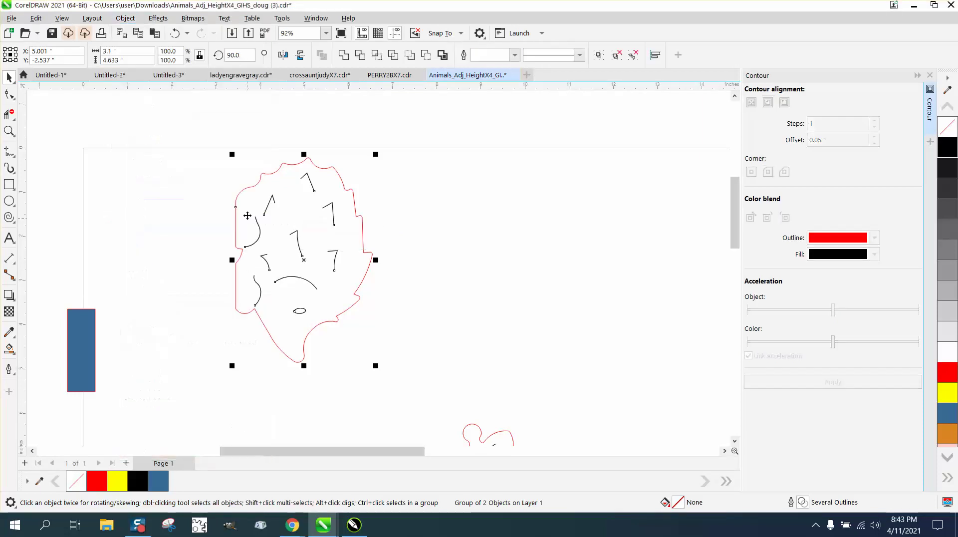
{"action": "left_click", "coordinate": [270, 163]}
{"action": "left_click", "coordinate": [285, 163]}
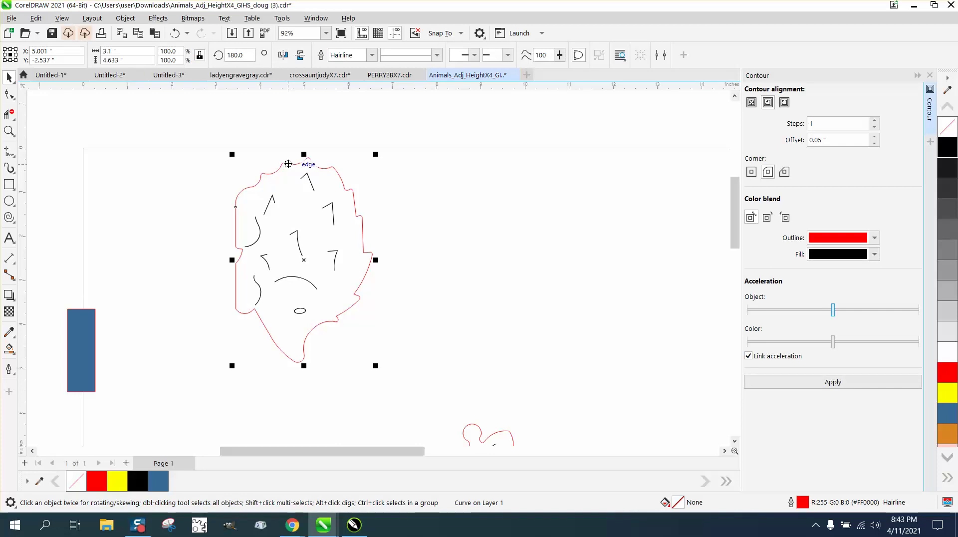
{"action": "key", "text": "Delete"}
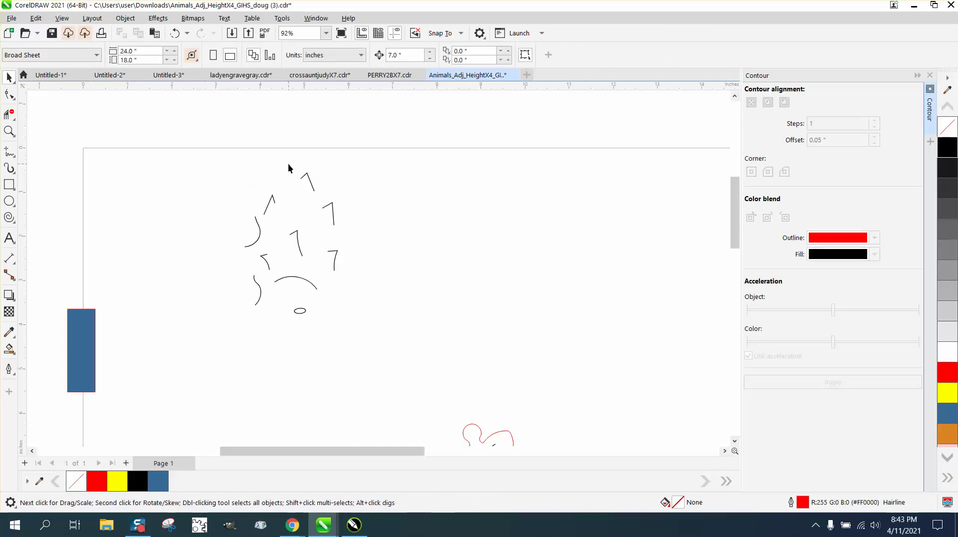
Set the hedgehog's group of detail lines to a Hairline outline in black, using the RGB palette for the color
{"action": "left_click_drag", "start_coordinate": [385, 322], "coordinate": [415, 338]}
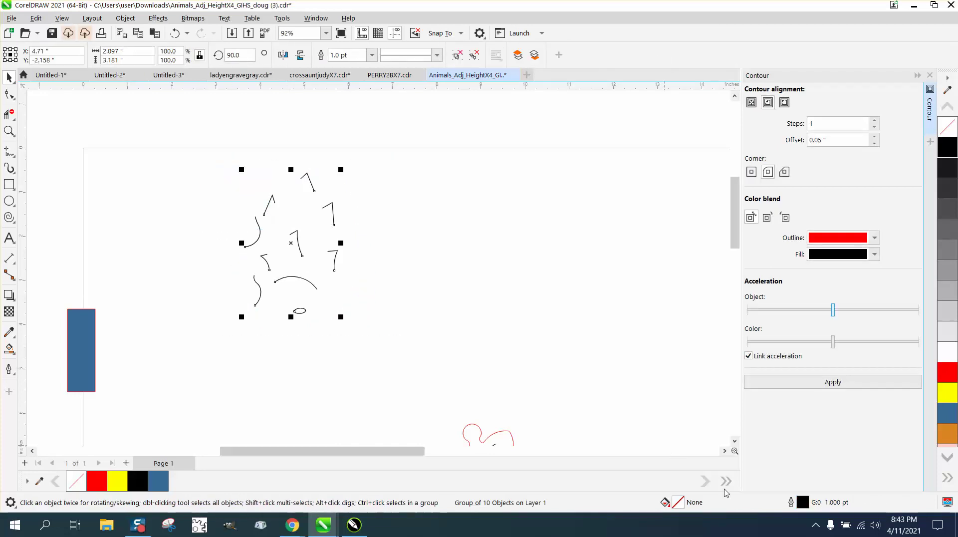
{"action": "double_click", "coordinate": [803, 502]}
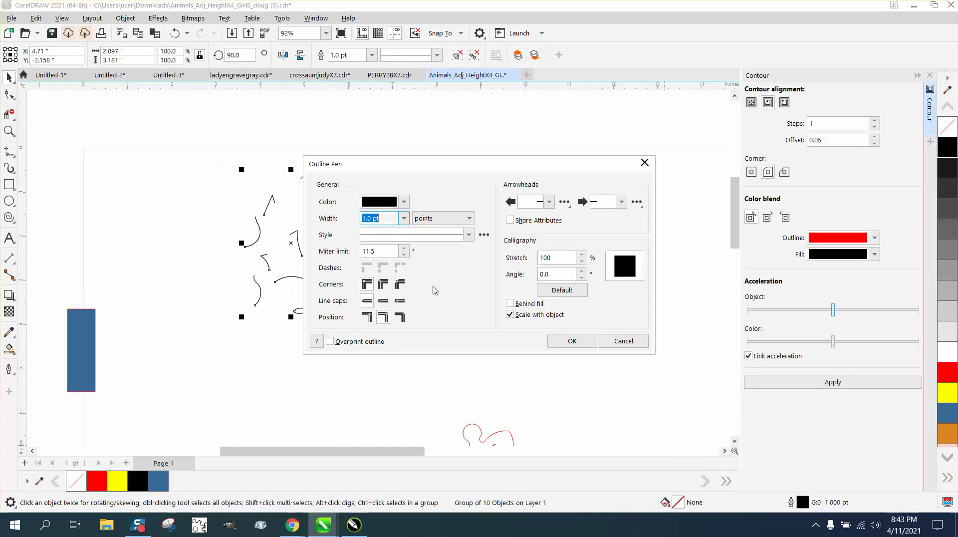
{"action": "left_click", "coordinate": [403, 218]}
{"action": "left_click", "coordinate": [385, 239]}
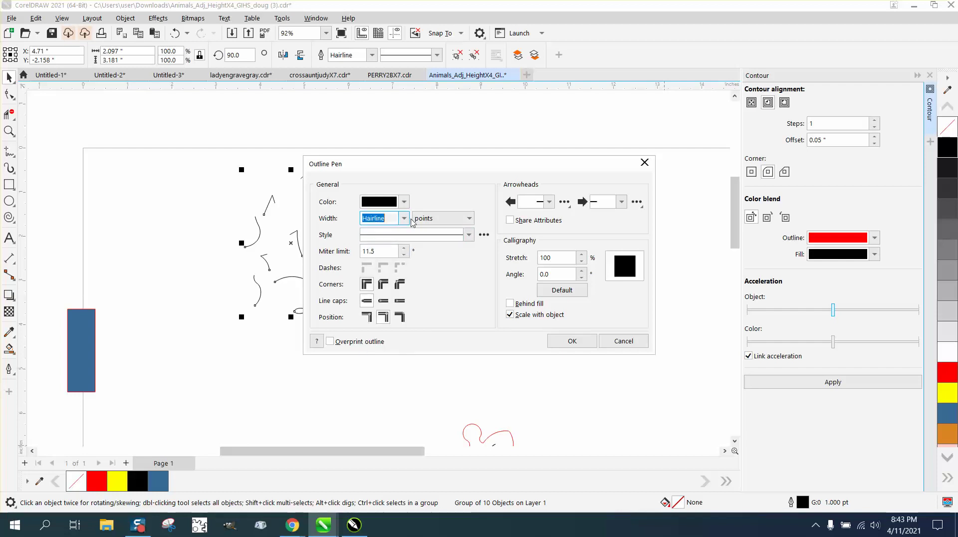
{"action": "left_click", "coordinate": [404, 203]}
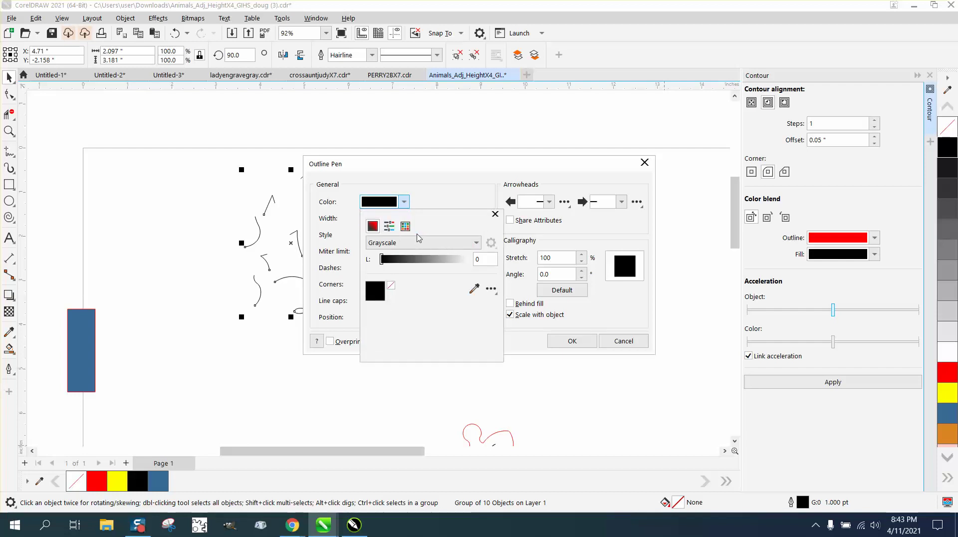
{"action": "left_click", "coordinate": [476, 243]}
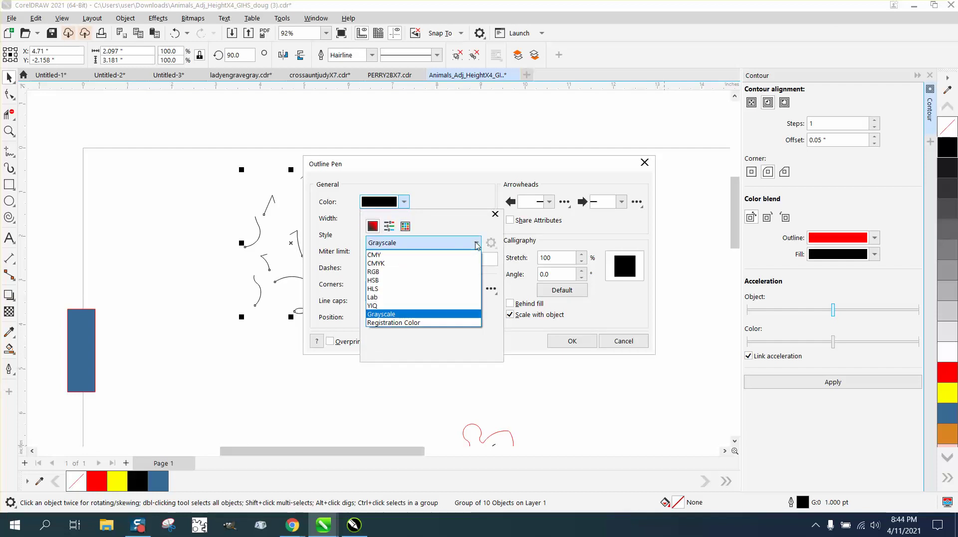
{"action": "left_click", "coordinate": [374, 272]}
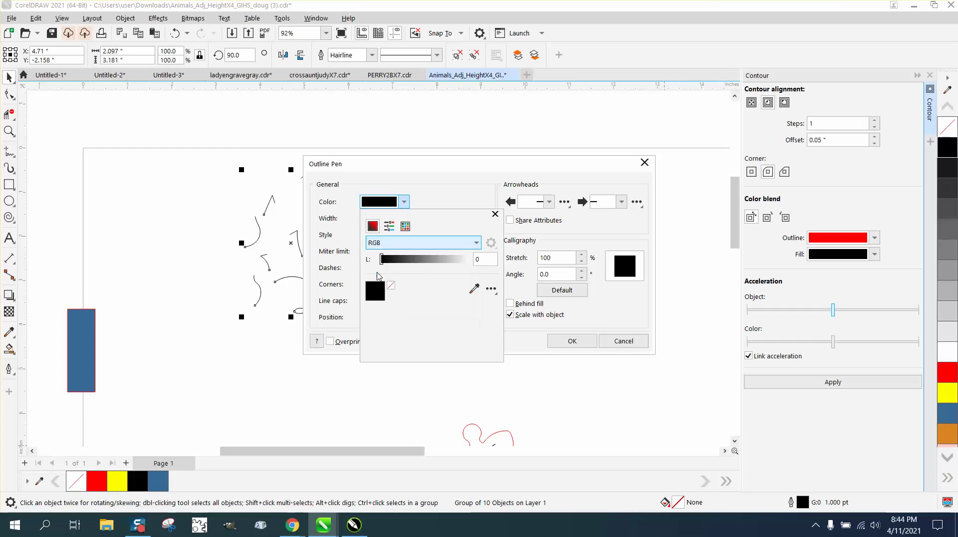
{"action": "left_click", "coordinate": [406, 227]}
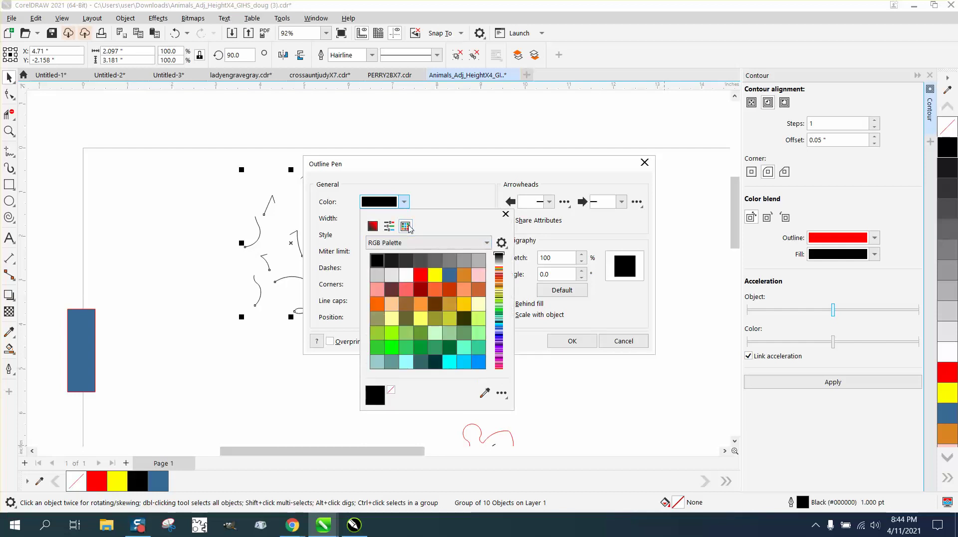
{"action": "left_click", "coordinate": [568, 347]}
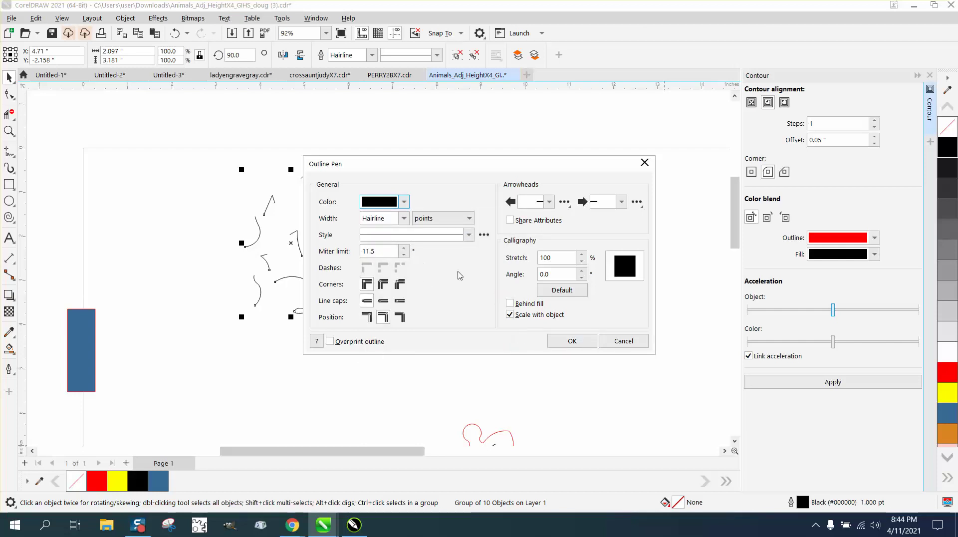
{"action": "left_click", "coordinate": [572, 341]}
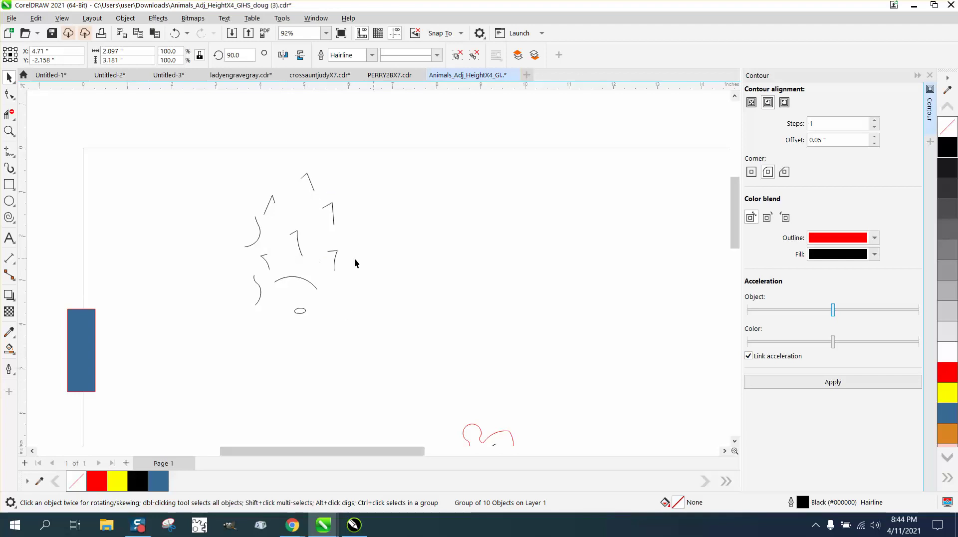
Examine the hedgehog's hairline detail strokes up close for open, single-line paths, and compare them with the other animals on the page
{"action": "left_click", "coordinate": [9, 131]}
{"action": "mouse_move", "coordinate": [239, 178]}
{"action": "left_mouse_down"}
{"action": "mouse_move", "coordinate": [280, 216]}
{"action": "mouse_move", "coordinate": [334, 241]}
{"action": "left_mouse_up"}
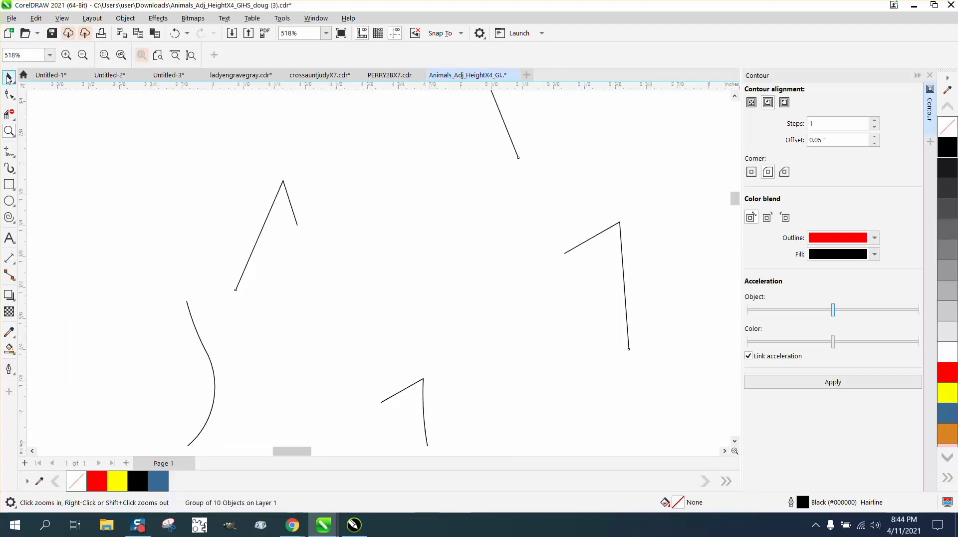
{"action": "left_click", "coordinate": [9, 78]}
{"action": "scroll", "coordinate": [302, 174], "scroll_direction": "down", "scroll_amount": 5}
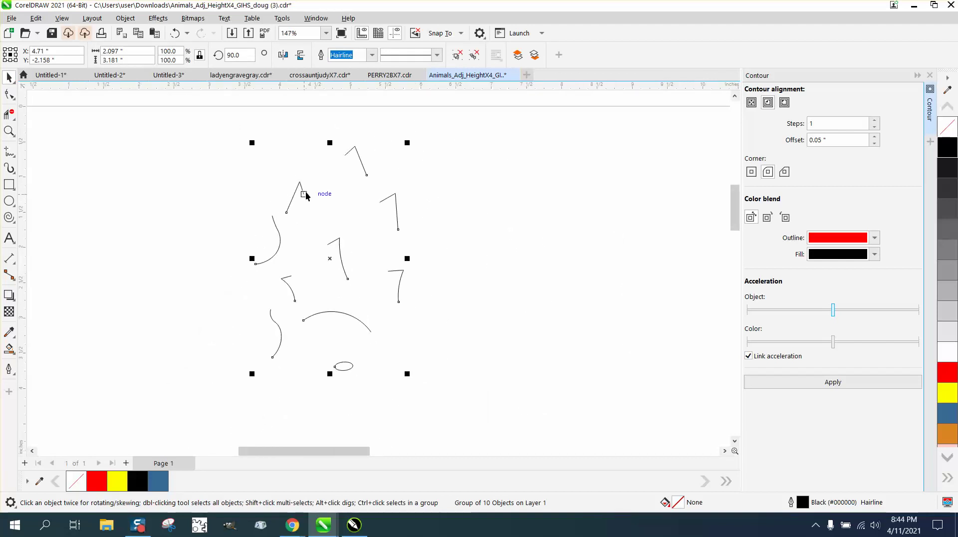
{"action": "scroll", "coordinate": [306, 195], "scroll_direction": "down", "scroll_amount": 2}
{"action": "scroll", "coordinate": [480, 297], "scroll_direction": "down", "scroll_amount": 3}
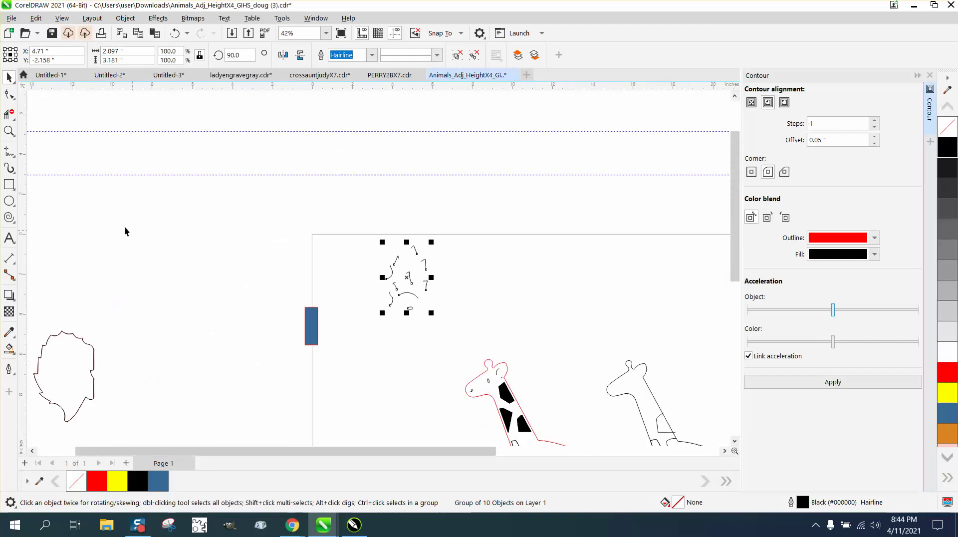
{"action": "left_click", "coordinate": [8, 131]}
{"action": "key", "text": "shift+F2"}
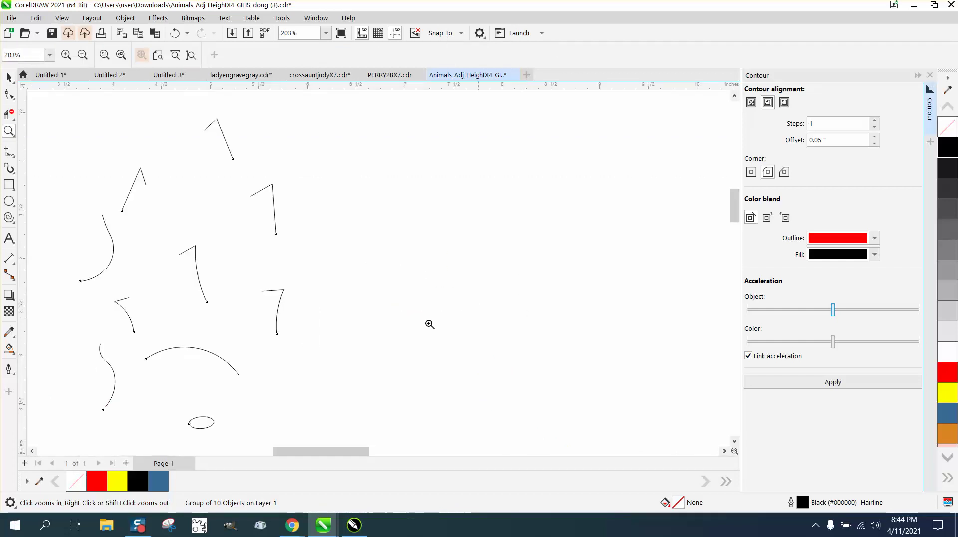
{"action": "left_click_drag", "start_coordinate": [182, 252], "coordinate": [274, 312]}
{"action": "scroll", "coordinate": [235, 298], "scroll_direction": "down", "scroll_amount": 5}
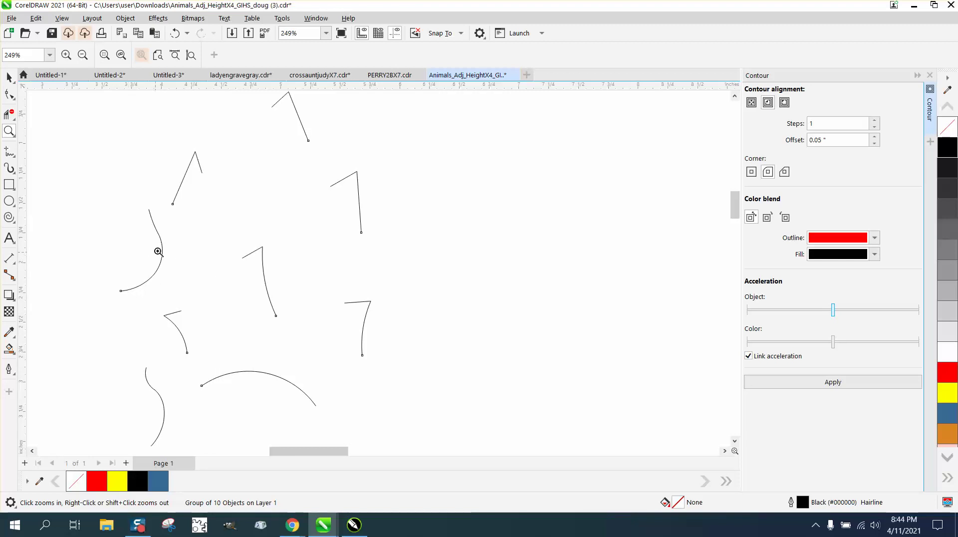
{"action": "scroll", "coordinate": [172, 252], "scroll_direction": "down", "scroll_amount": 1}
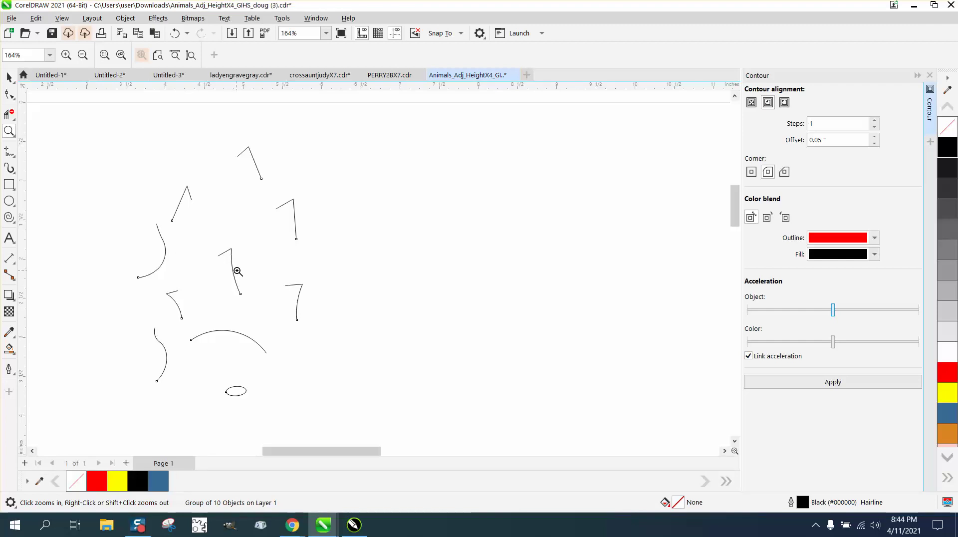
{"action": "scroll", "coordinate": [231, 262], "scroll_direction": "down", "scroll_amount": 1}
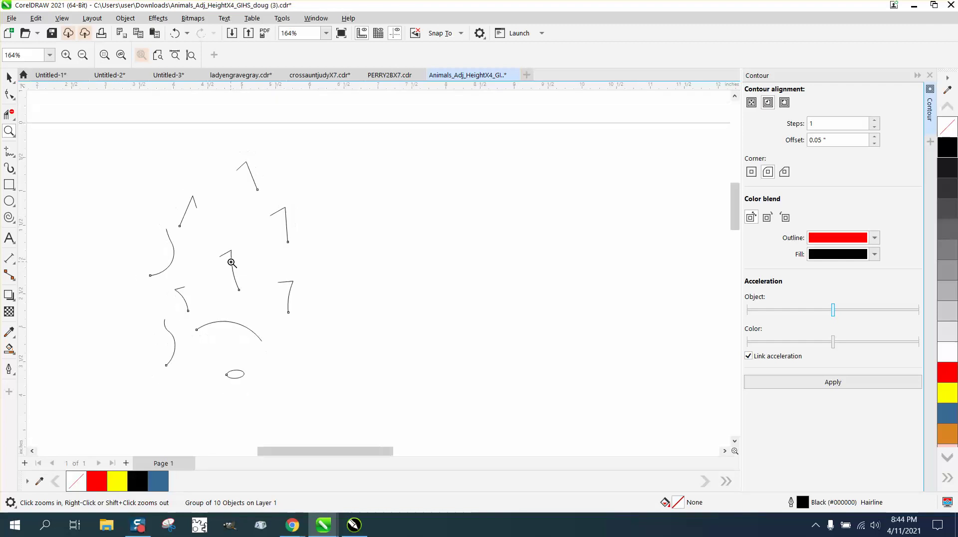
{"action": "scroll", "coordinate": [231, 262], "scroll_direction": "down", "scroll_amount": 4}
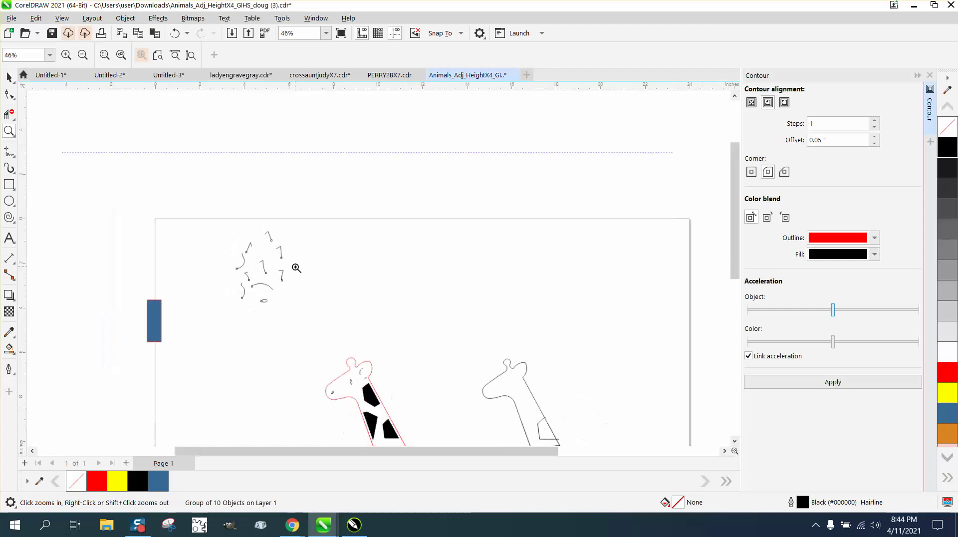
{"action": "scroll", "coordinate": [297, 268], "scroll_direction": "down", "scroll_amount": 2}
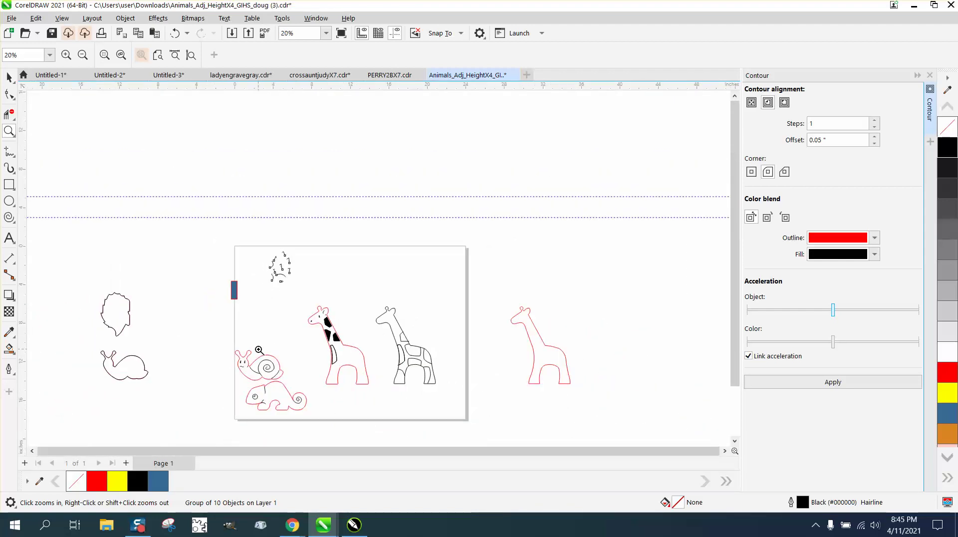
Examine the snail's spiral and shell detail lines up close, and compare them with the closed long spot on the red-outlined giraffe's chest
{"action": "left_click_drag", "start_coordinate": [241, 351], "coordinate": [317, 396]}
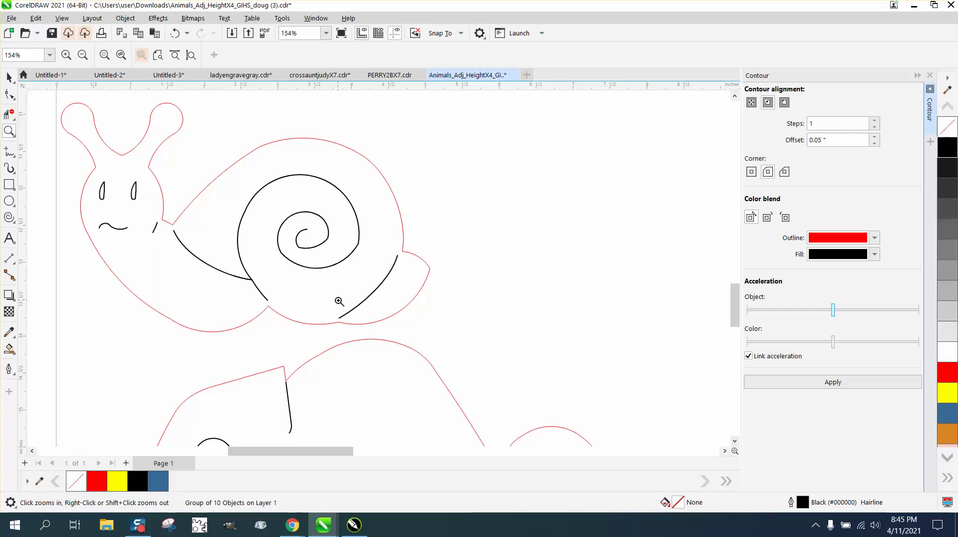
{"action": "scroll", "coordinate": [332, 298], "scroll_direction": "down", "scroll_amount": 2}
{"action": "scroll", "coordinate": [330, 297], "scroll_direction": "down", "scroll_amount": 1}
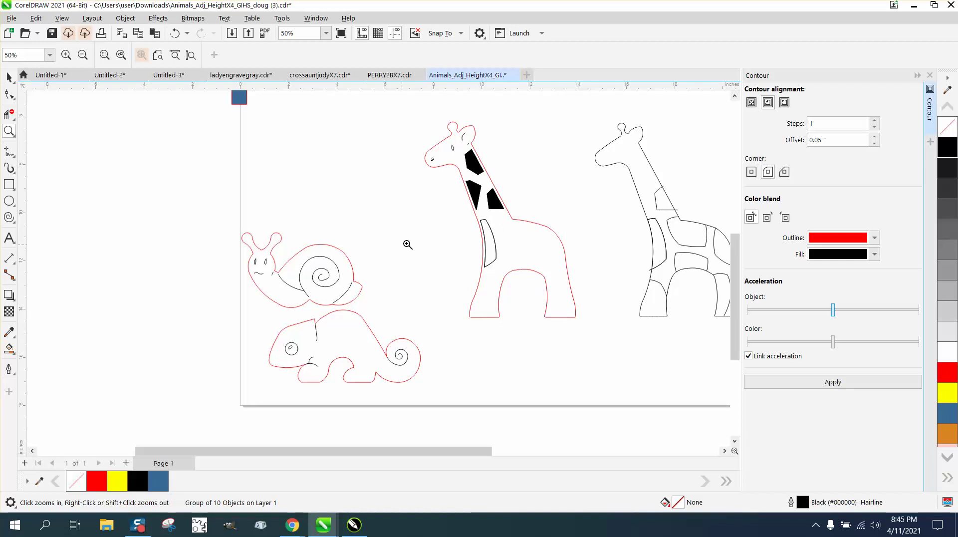
{"action": "left_click_drag", "start_coordinate": [472, 209], "coordinate": [508, 267]}
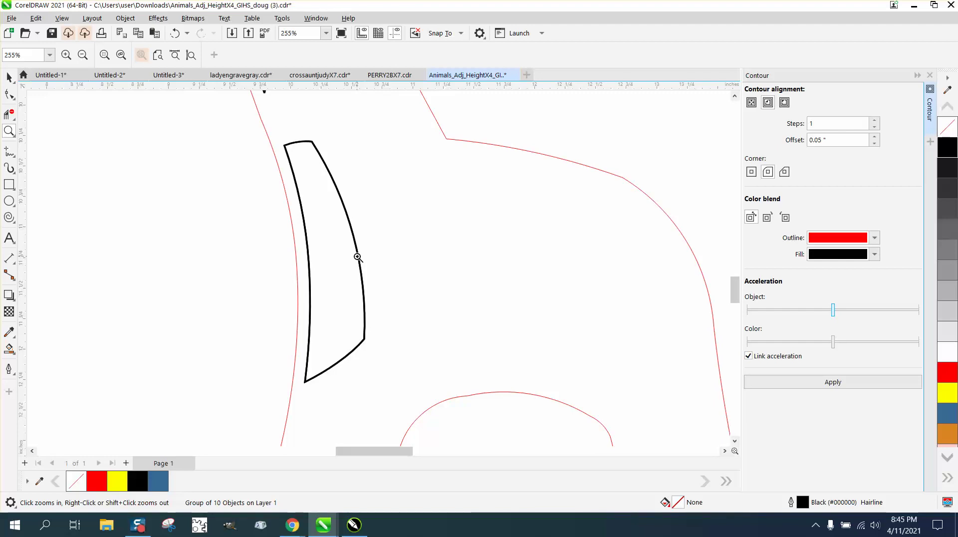
{"action": "scroll", "coordinate": [358, 257], "scroll_direction": "down", "scroll_amount": 5}
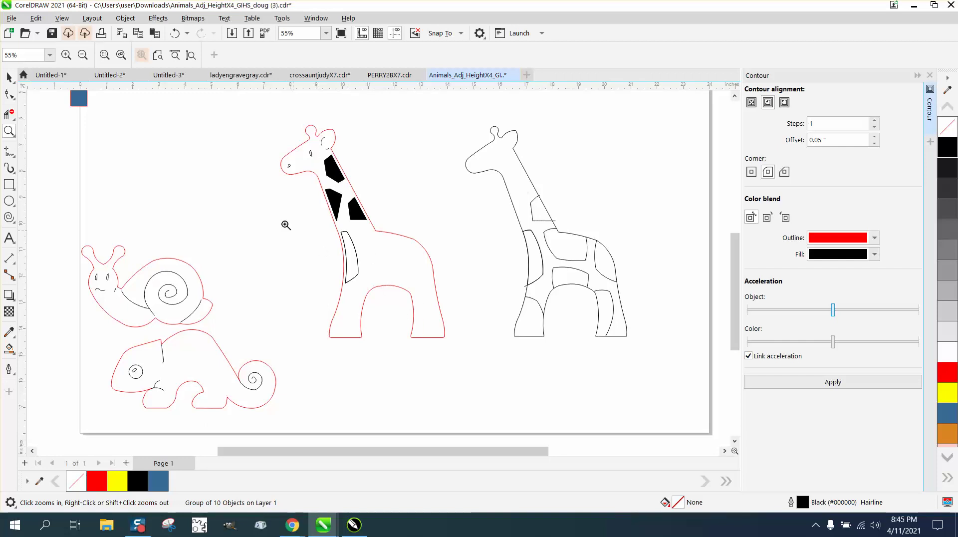
Select the whole red-outlined giraffe together with its spots and facial details
{"action": "left_click", "coordinate": [9, 77]}
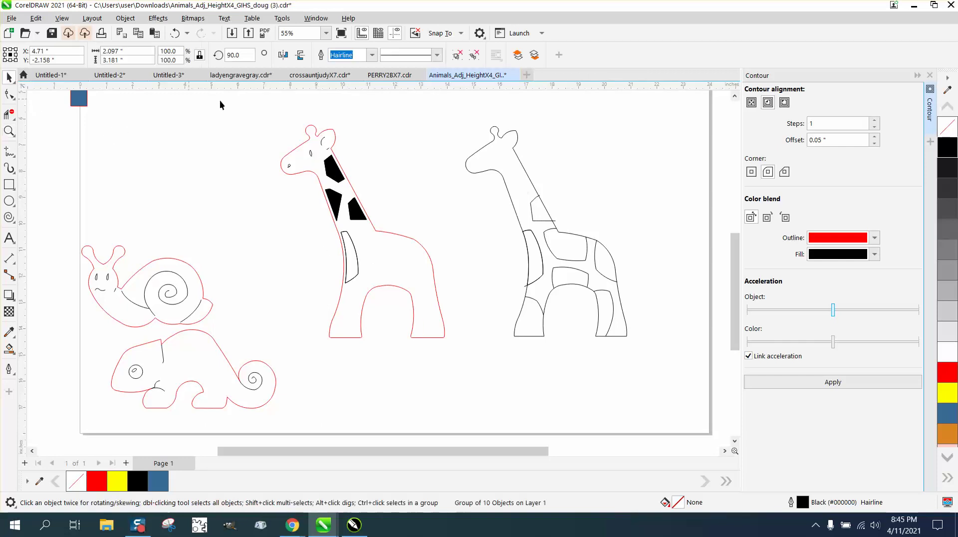
{"action": "left_click_drag", "start_coordinate": [472, 346], "coordinate": [475, 346]}
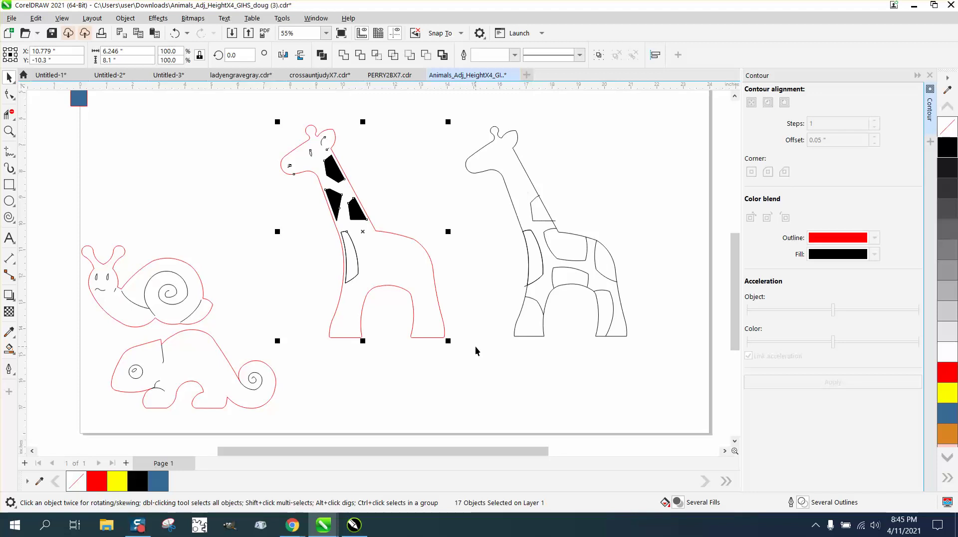